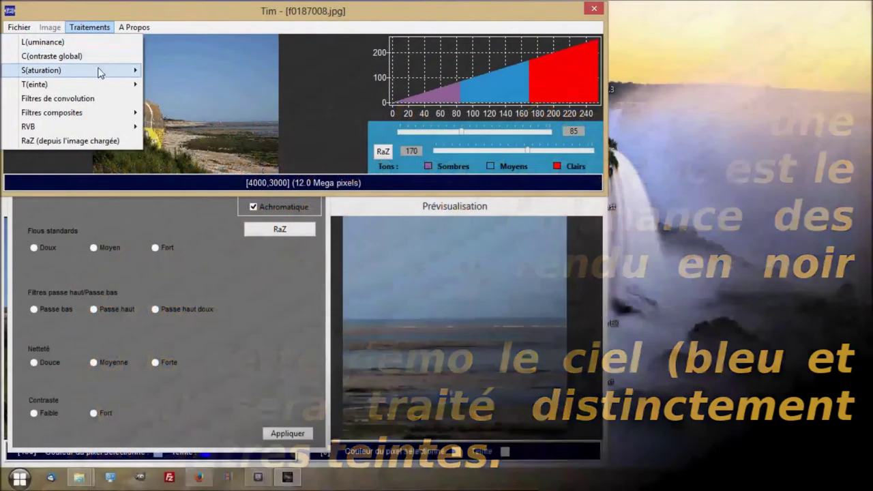
Open the global saturation adjustment, set it to -170, and compare the Linéaire and Synchronisé modes
mouse_move(122, 70)
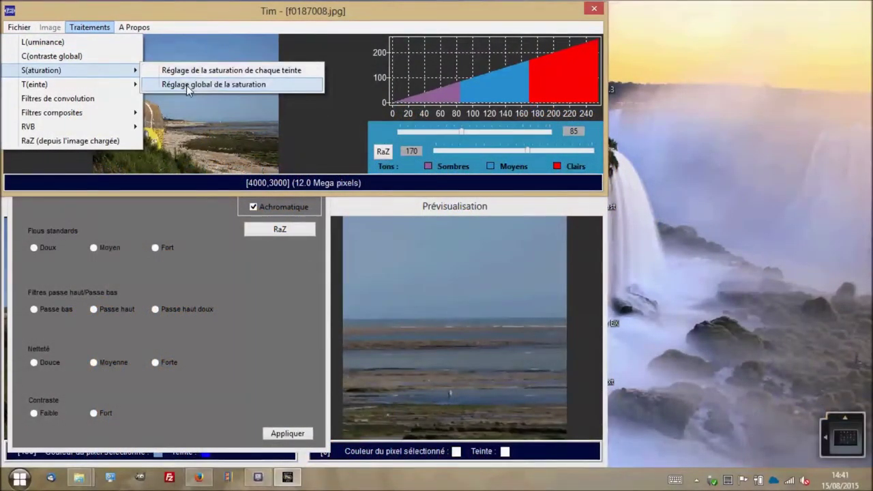
left_click(189, 85)
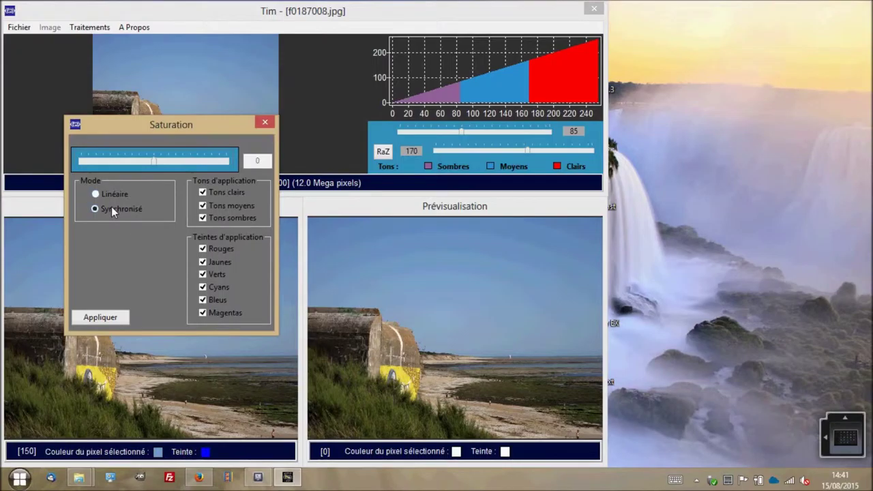
left_click_drag(154, 163, 94, 159)
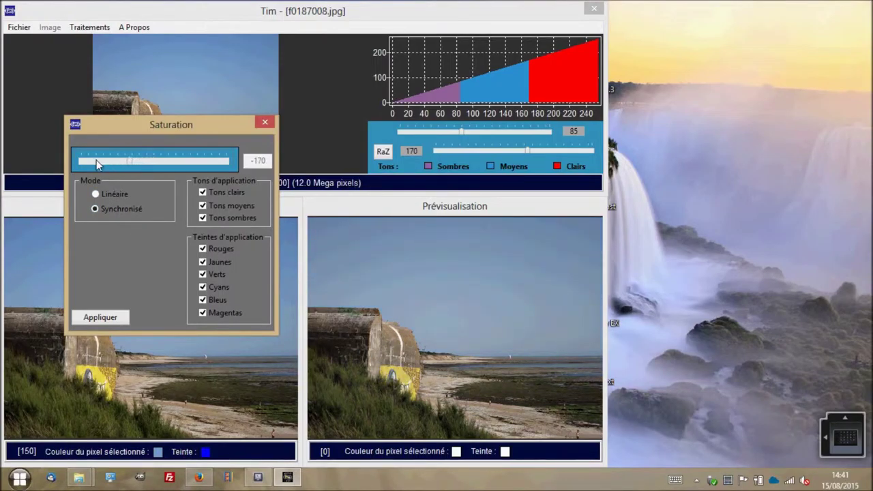
left_click(95, 194)
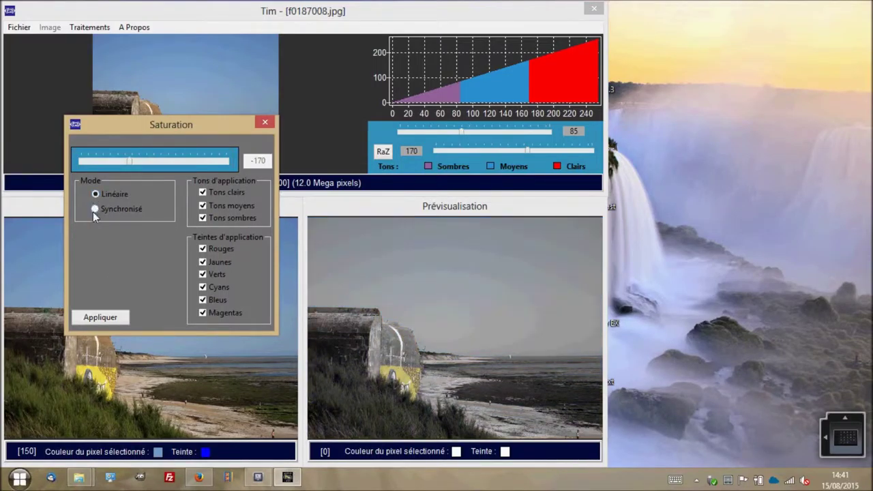
left_click(96, 209)
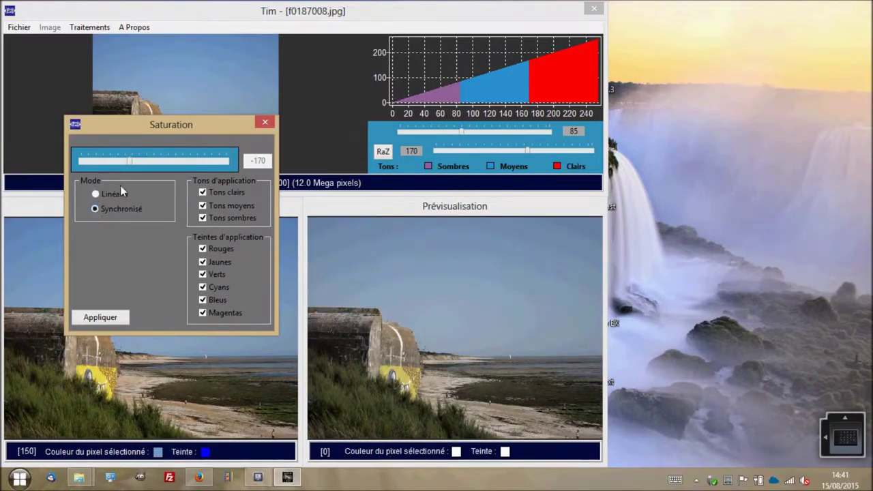
Lower the global saturation to -416 in Synchronisé mode, check the preview up close, and apply and validate the result
left_click_drag(131, 164, 100, 164)
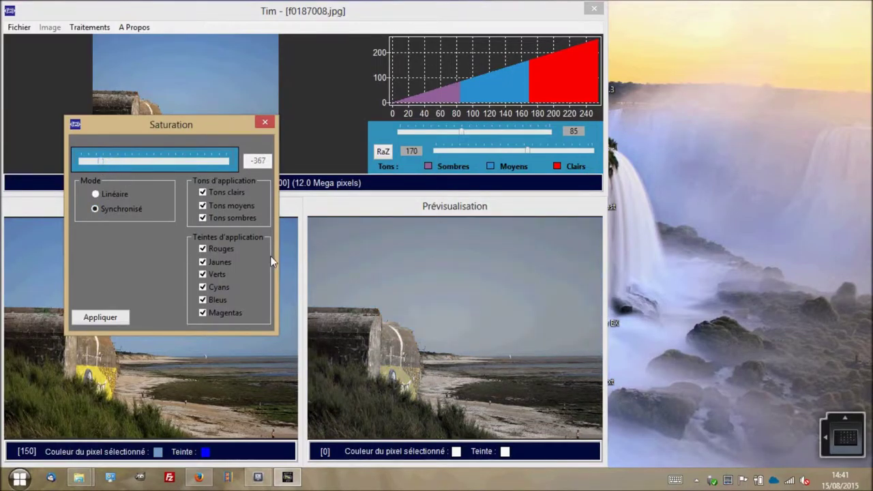
left_click(455, 276)
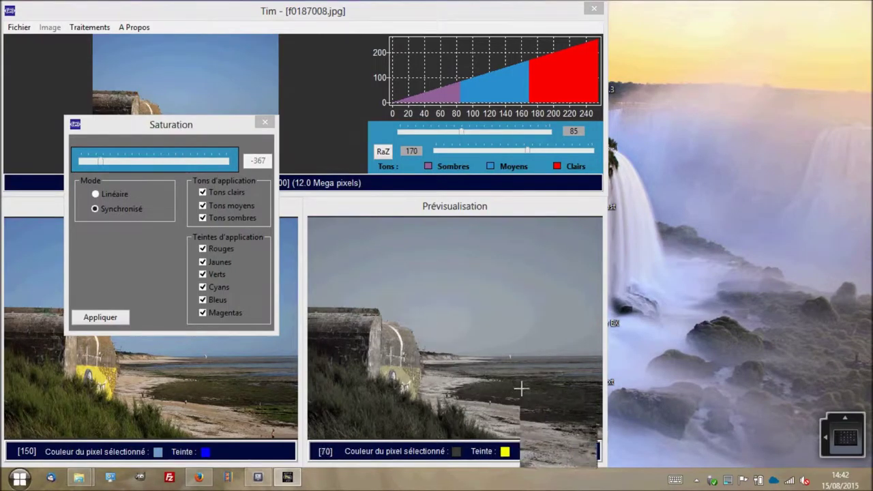
left_click(526, 318)
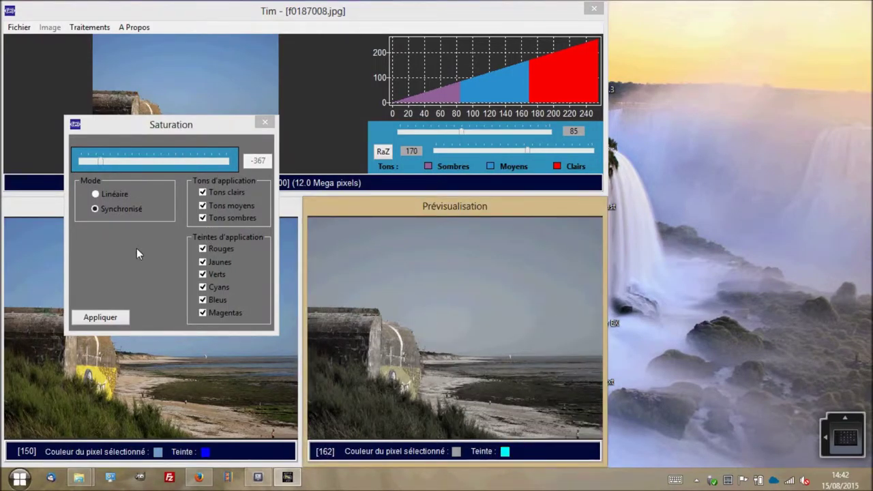
left_click_drag(102, 164, 96, 162)
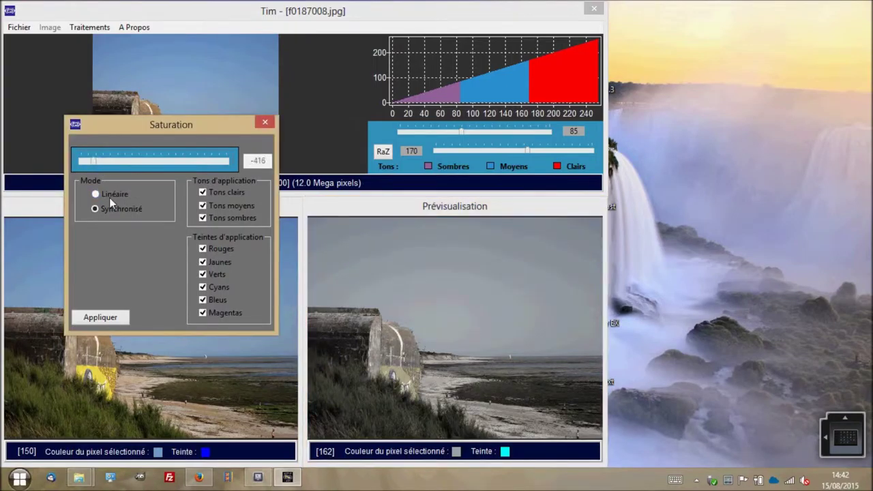
left_click_drag(481, 283, 349, 331)
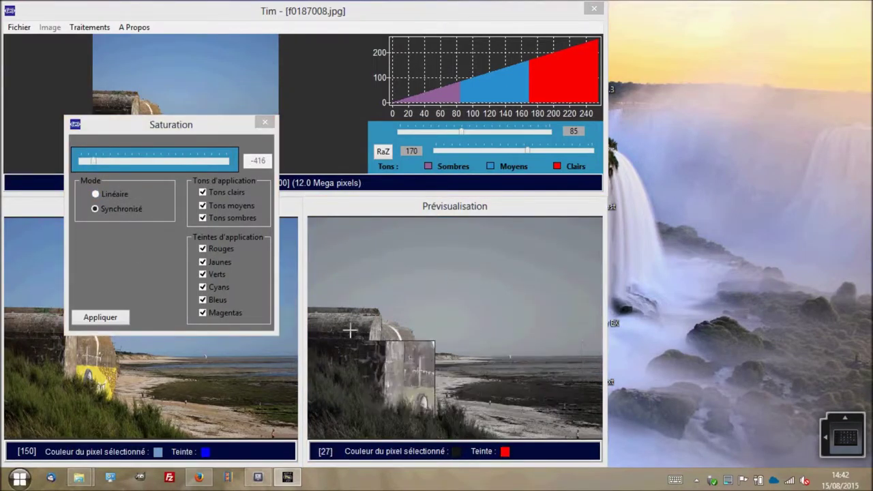
left_click(101, 317)
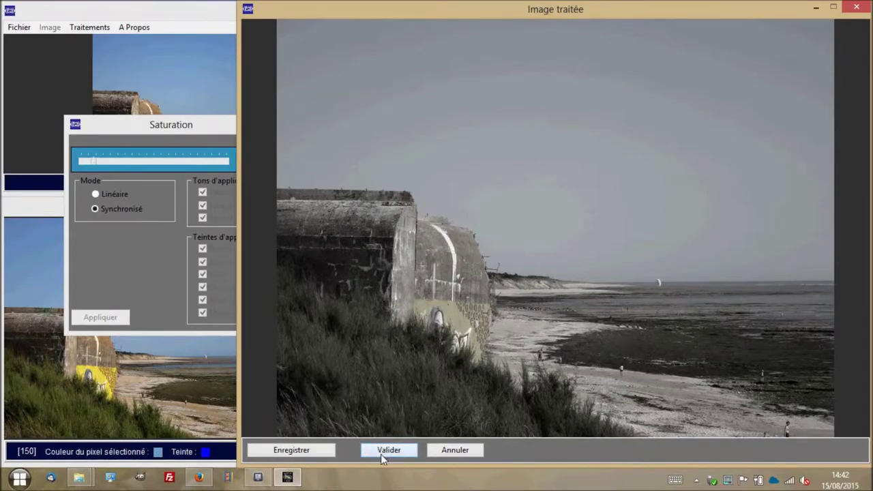
left_click(384, 453)
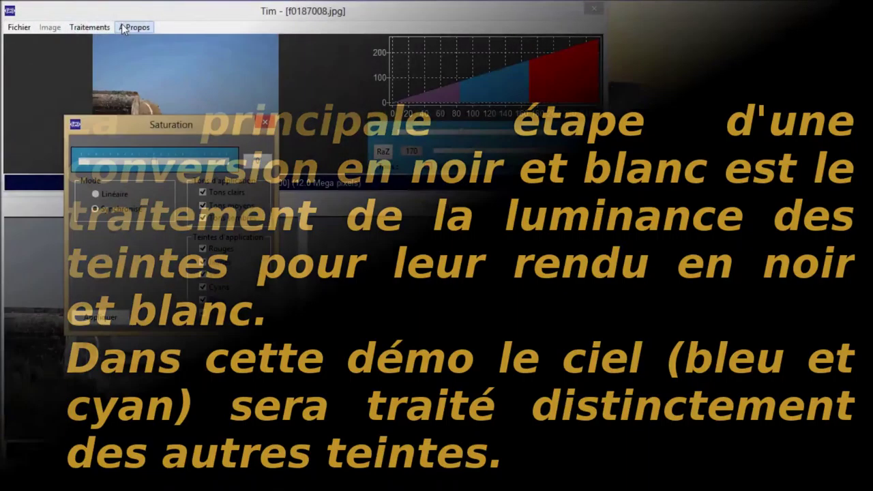
Open the Luminance treatment and sample the sky's hues in the source image
left_click(89, 27)
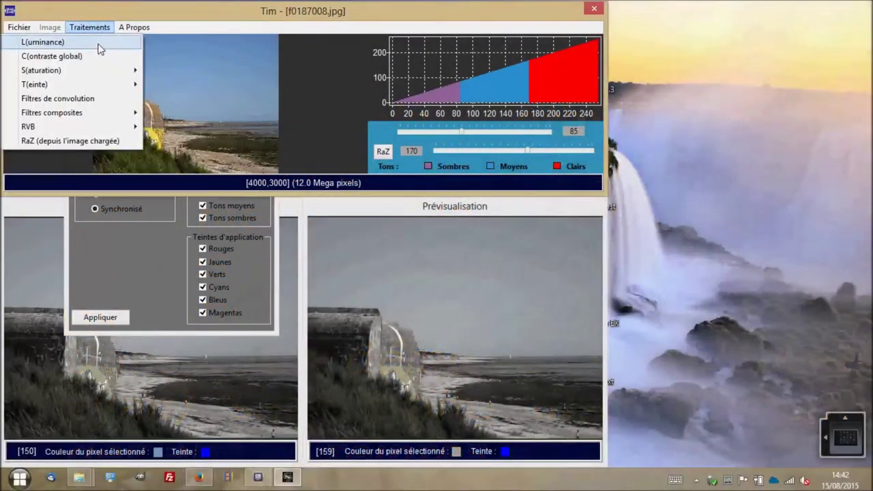
left_click(97, 43)
left_click_drag(700, 6, 728, 3)
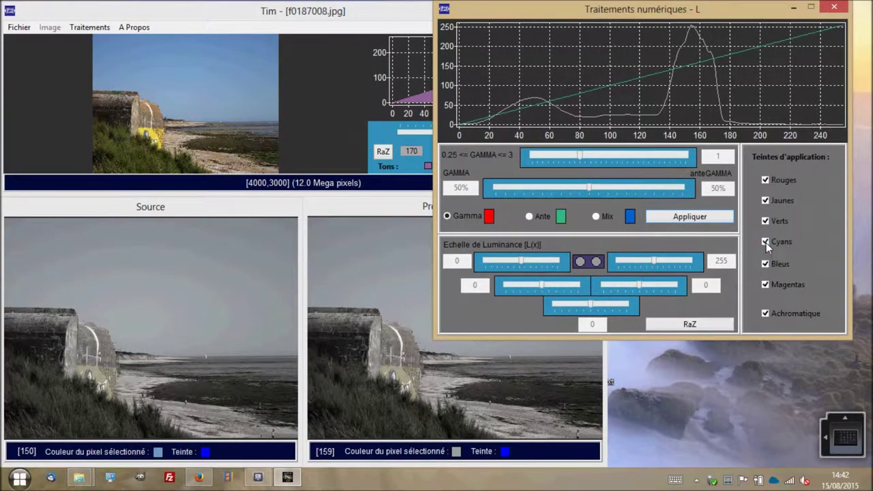
left_click(597, 262)
left_click_drag(235, 243, 131, 281)
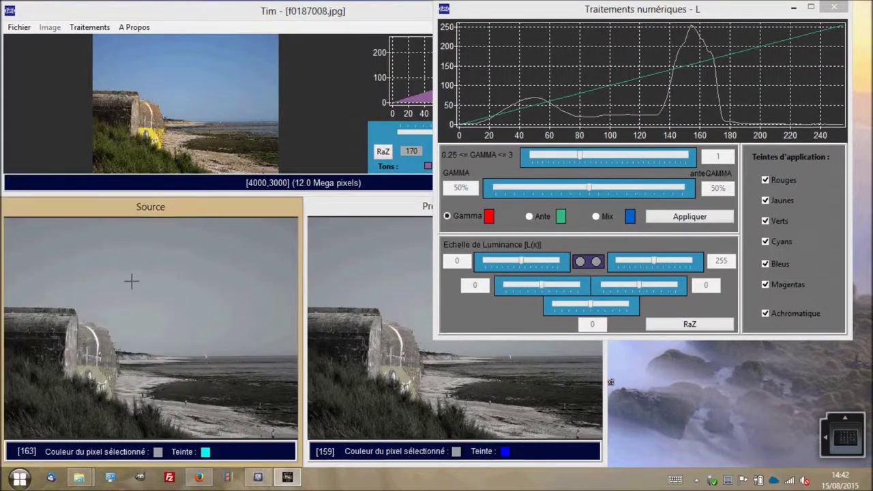
Limit the luminance treatment to Cyans and Bleus, excluding Rouges, Jaunes, Verts, Magentas and Achromatique
left_click(766, 200)
left_click(766, 221)
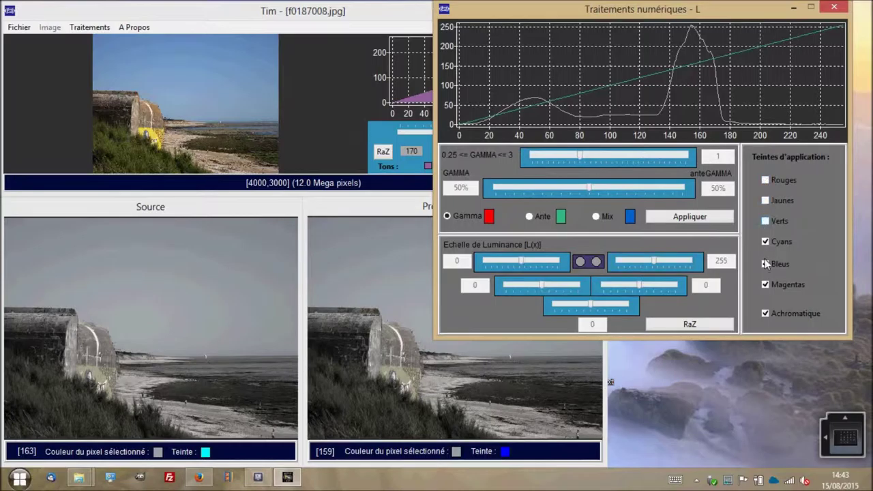
left_click(765, 285)
Raise the gamma to 1.50 for the selected hues and check the sky in the preview
left_click_drag(581, 156, 594, 154)
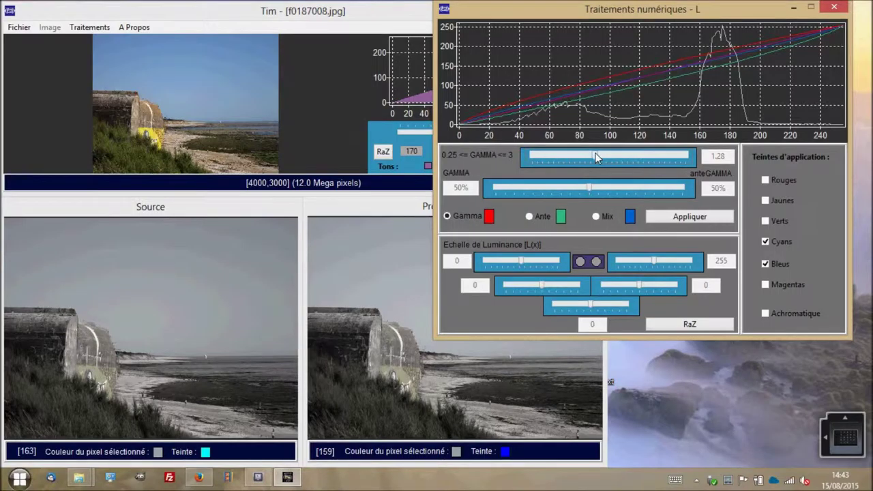
left_click_drag(596, 157, 604, 156)
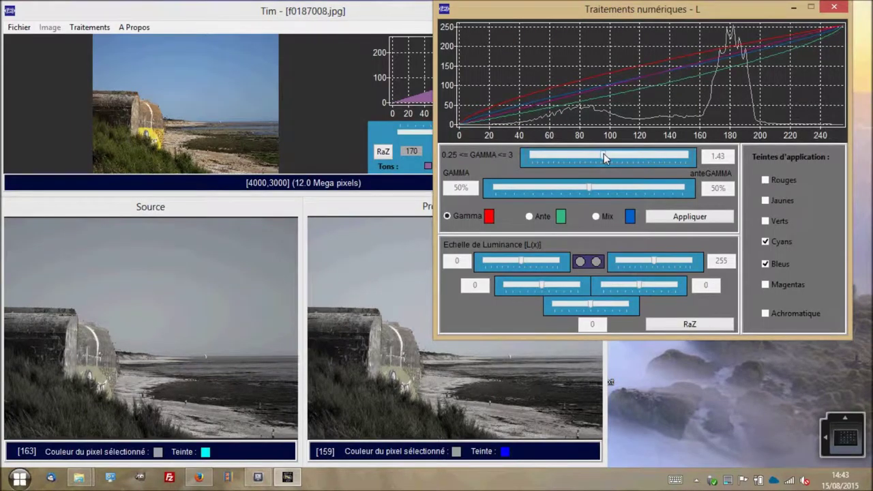
left_click_drag(604, 156, 608, 157)
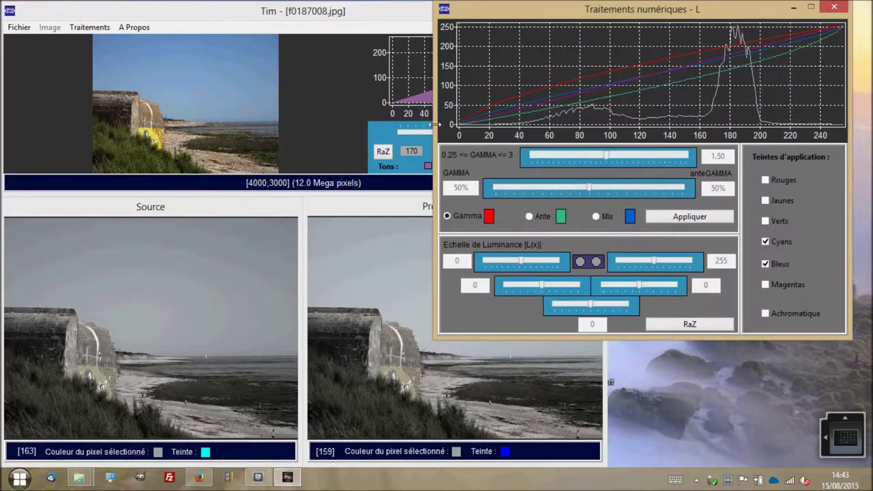
left_click(373, 207)
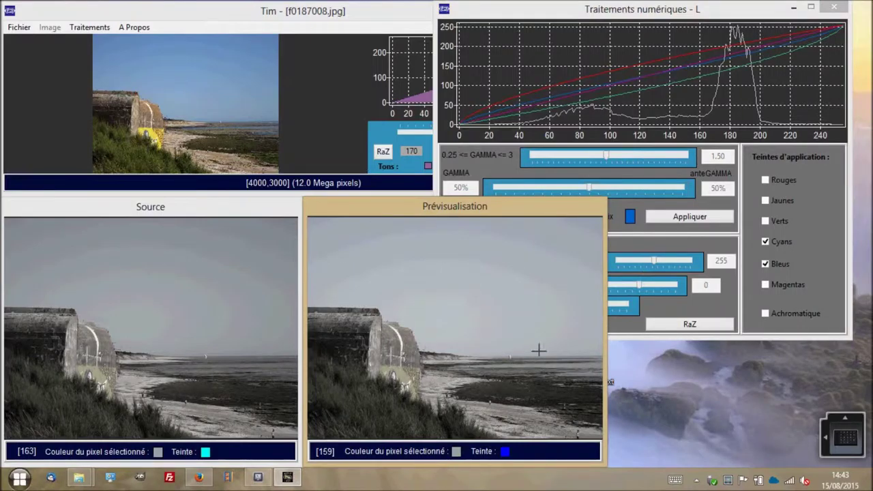
left_click(673, 227)
Sample the sea's pixels in the images and set the boundary between mid and light tones to 122
left_click_drag(717, 8, 729, 9)
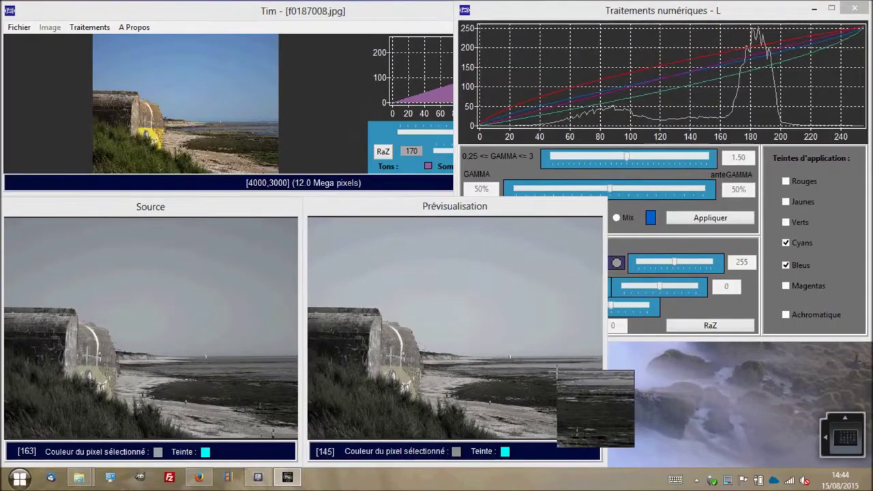
left_click(556, 372)
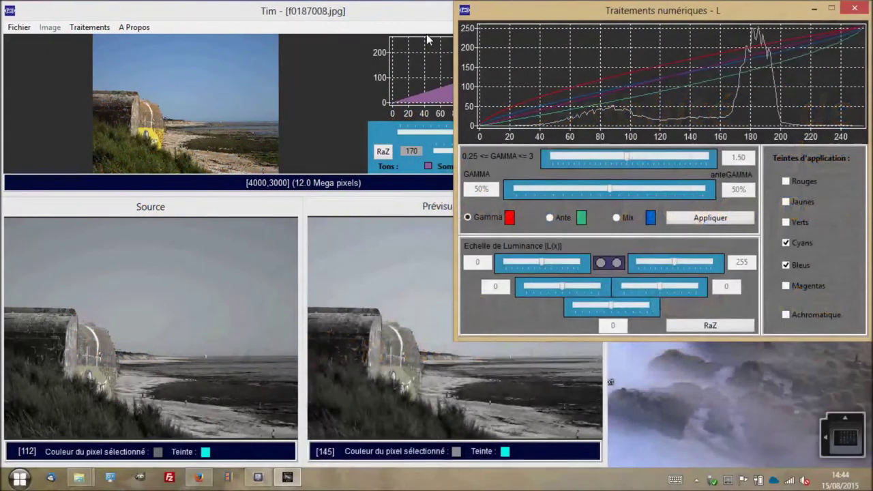
left_click(490, 122)
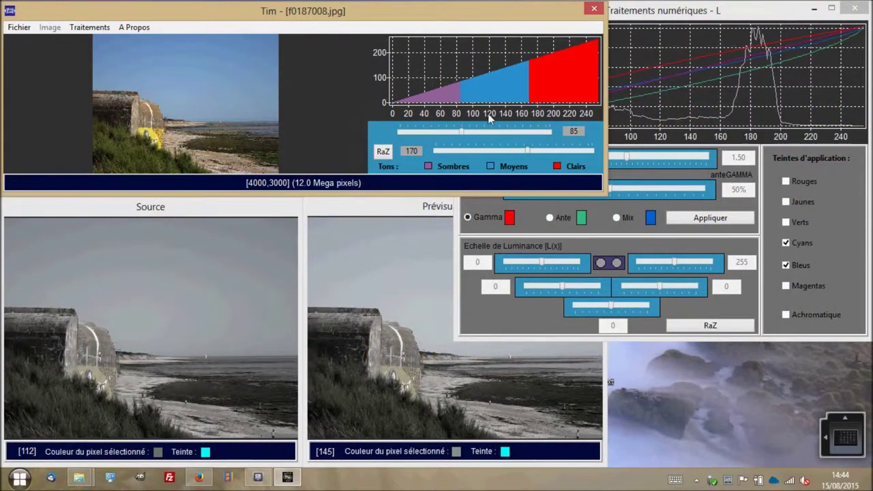
left_click_drag(528, 150, 489, 147)
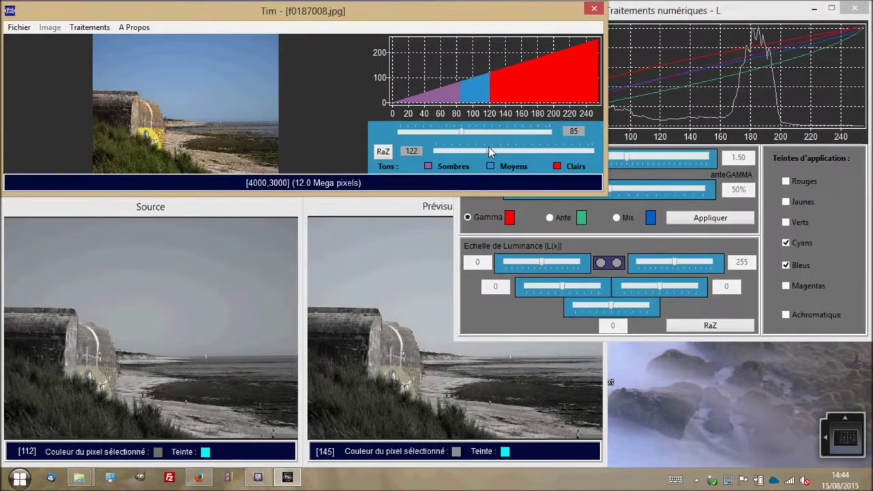
Set the mid-tone luminance adjustment to -71 and the upper limit of the luminance scale to 233
left_click(589, 218)
left_click_drag(617, 307, 606, 304)
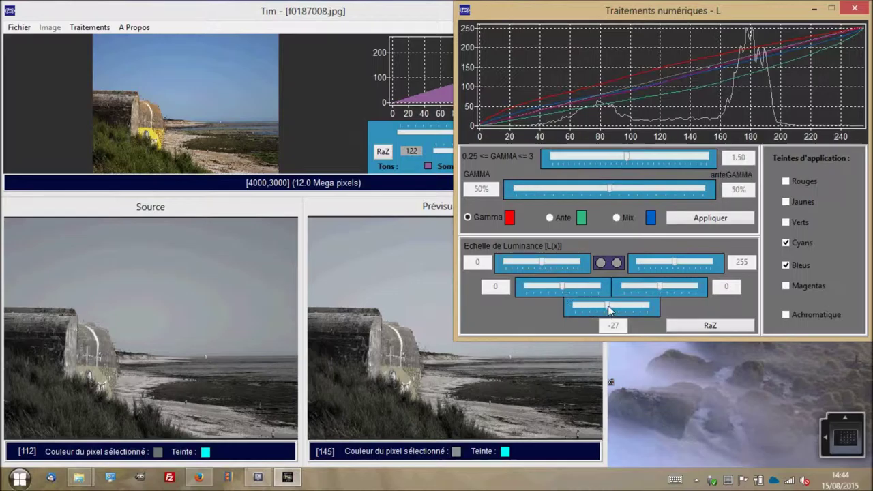
left_click_drag(609, 310, 602, 311)
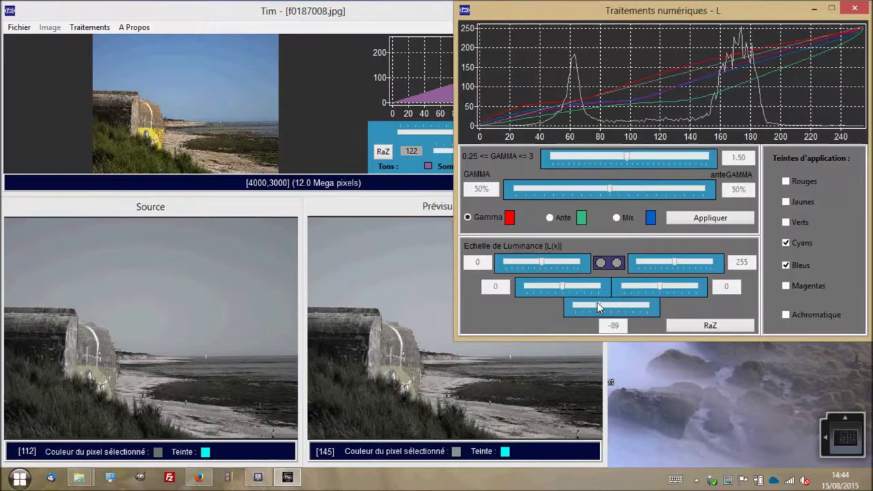
left_click_drag(597, 302, 600, 303)
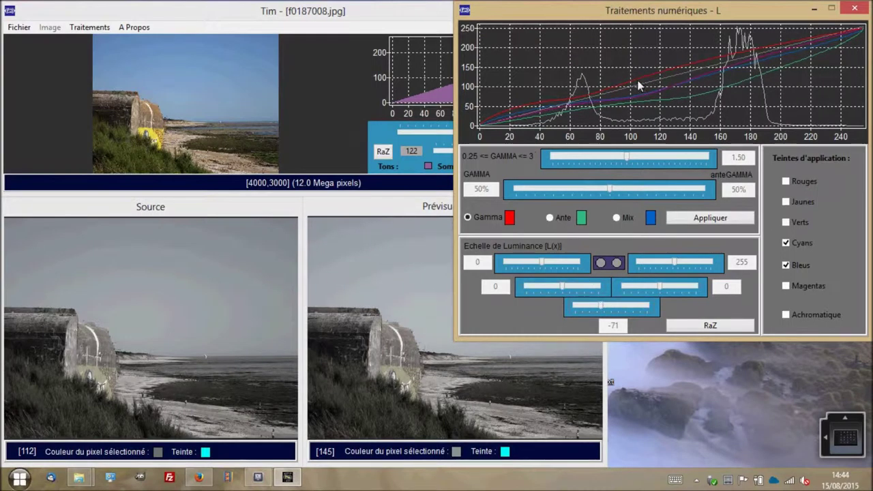
left_click_drag(675, 261, 675, 266)
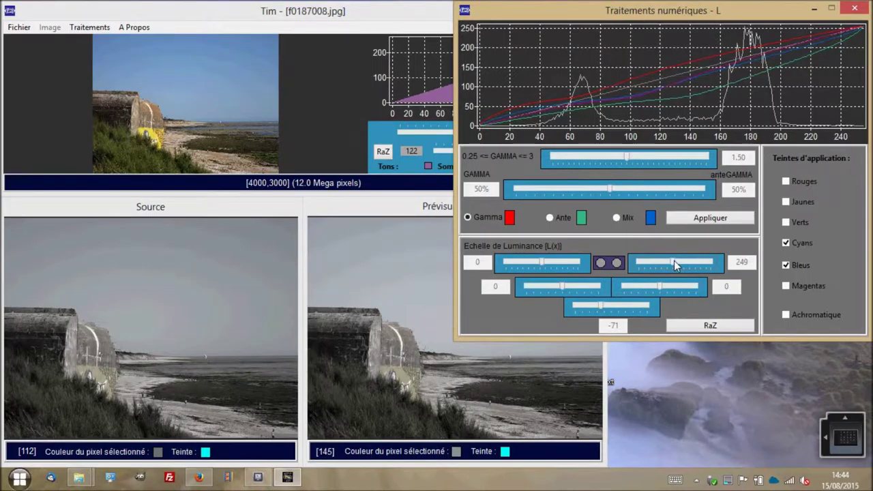
left_click_drag(675, 266, 668, 266)
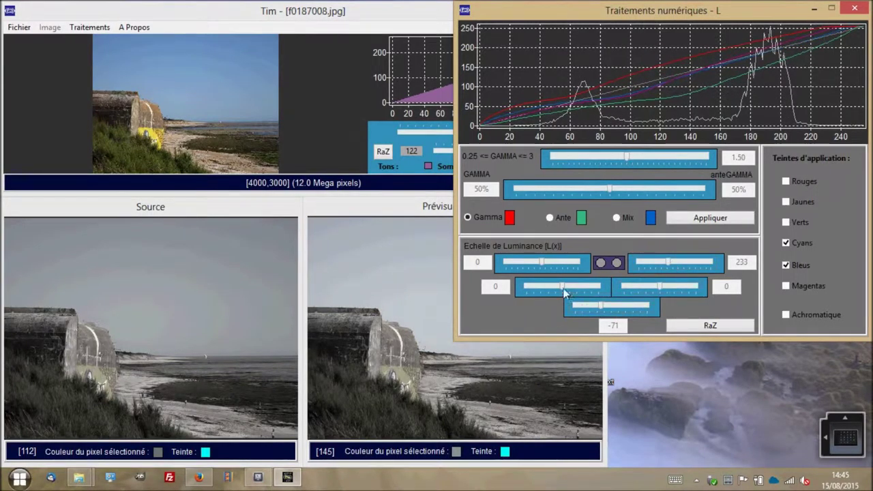
Set the dark-to-mid tone boundary to 74 and the mid-to-light tone boundary to 125
left_click(405, 20)
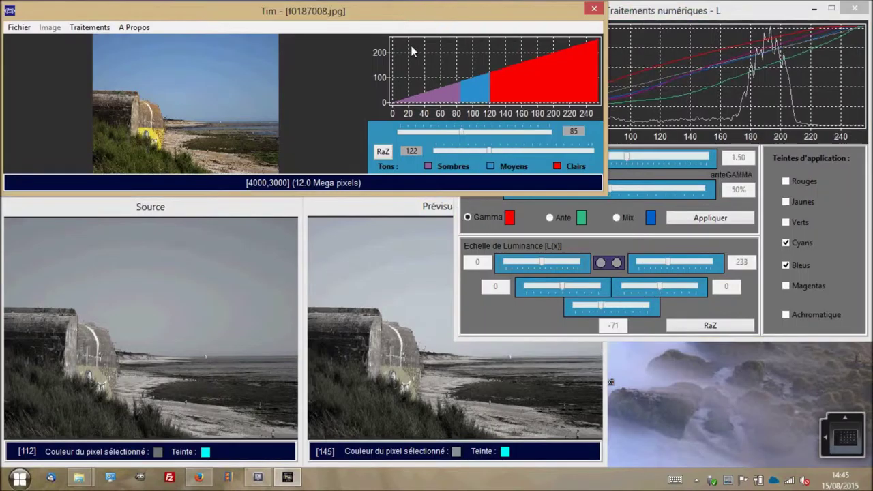
left_click_drag(490, 150, 452, 132)
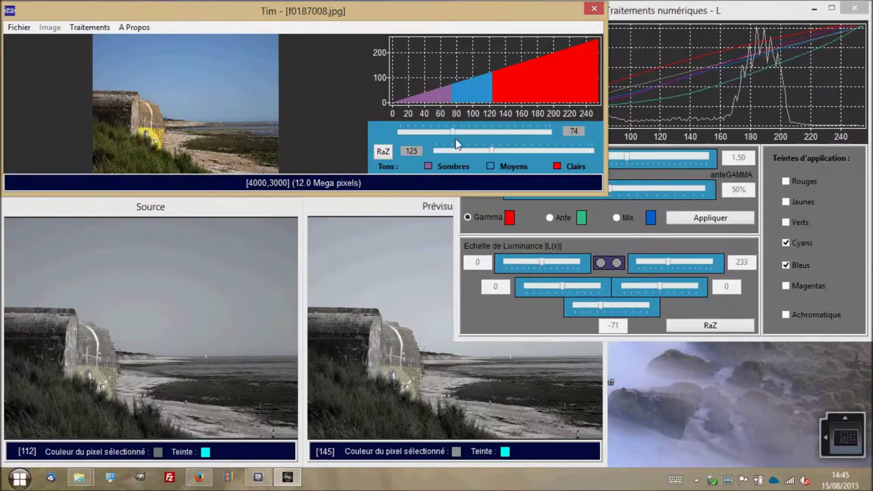
left_click(618, 329)
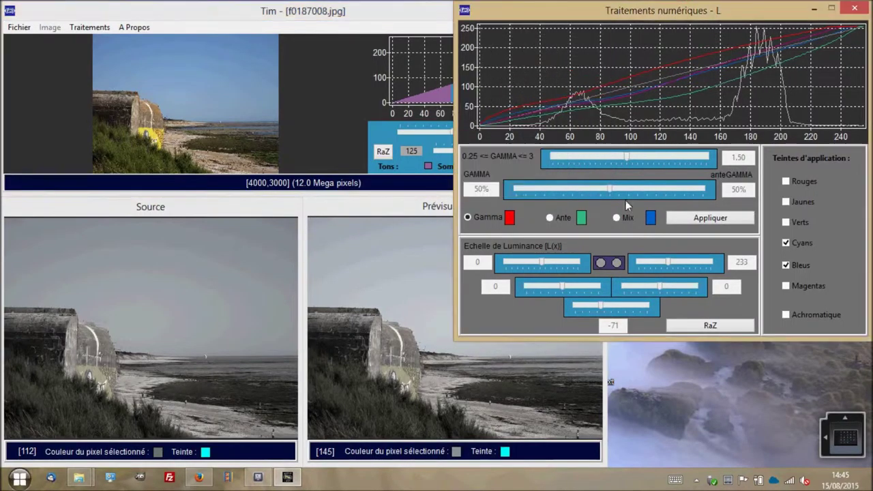
Lower the mid-tone luminance adjustment to -94, then apply and validate the luminance treatment
left_click_drag(601, 308, 599, 309)
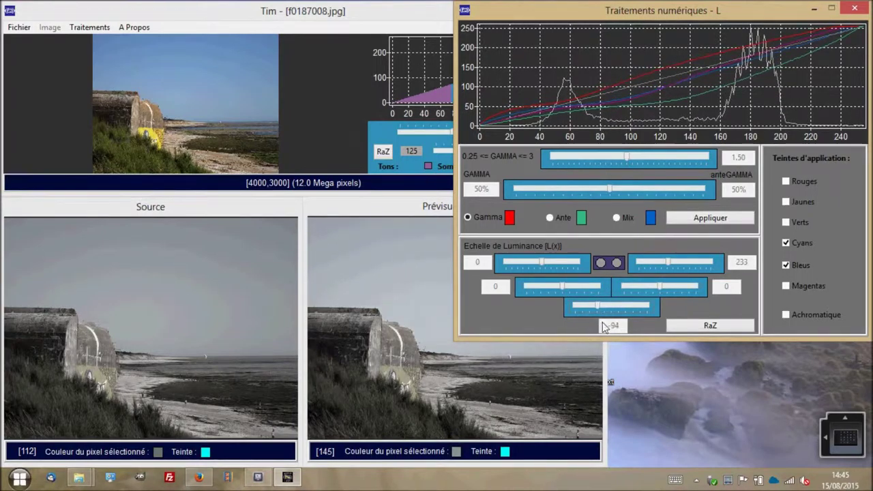
left_click(691, 219)
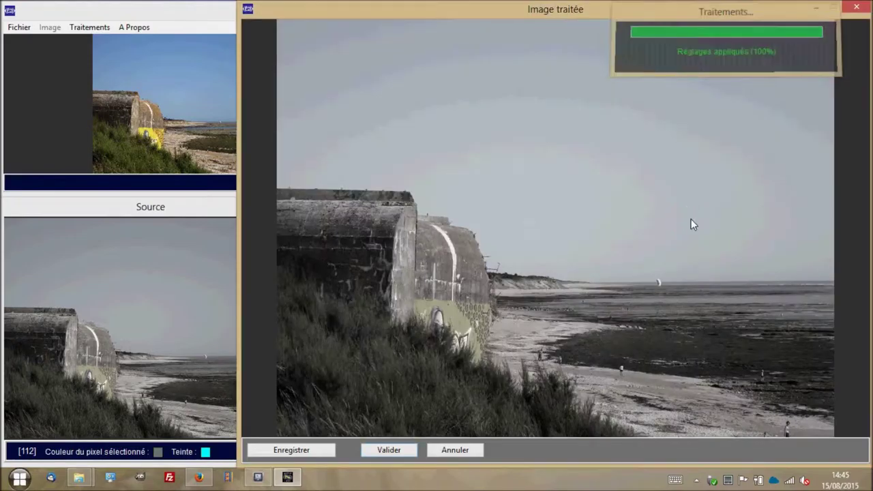
left_click(403, 451)
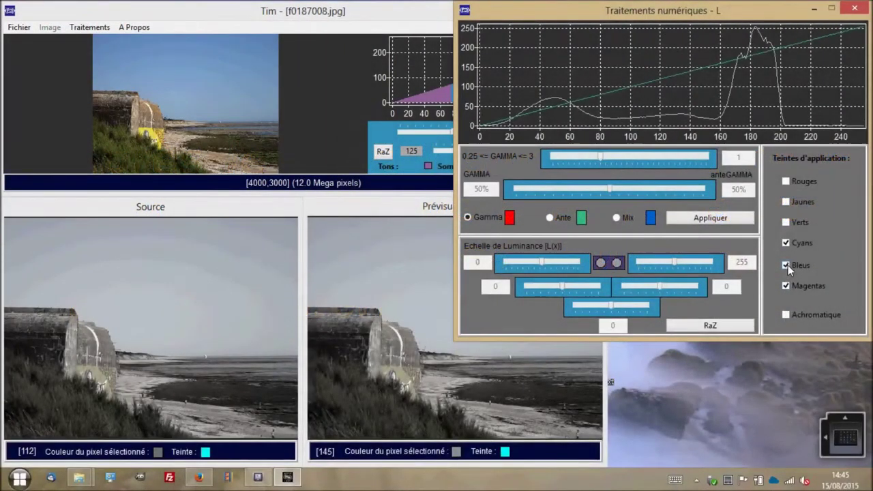
Change the hues the luminance treatment applies to from Cyans and Bleus to Rouges, Jaunes and Verts, keeping Magentas
left_click(786, 266)
left_click(786, 243)
left_click(785, 222)
left_click(786, 202)
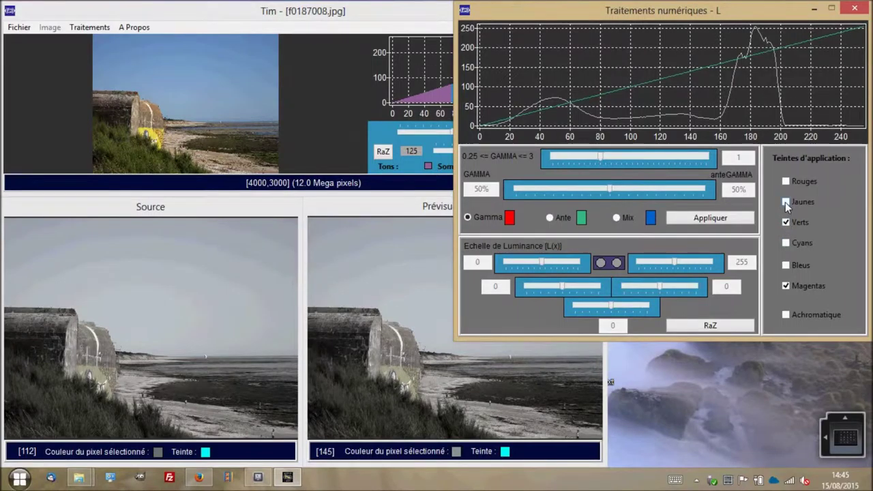
left_click(786, 181)
Sample bunker and beach pixels in the source image, and set the tone boundaries to 22 for dark-to-mid and 140 for mid-to-light
left_click(97, 341)
left_click_drag(98, 340, 46, 348)
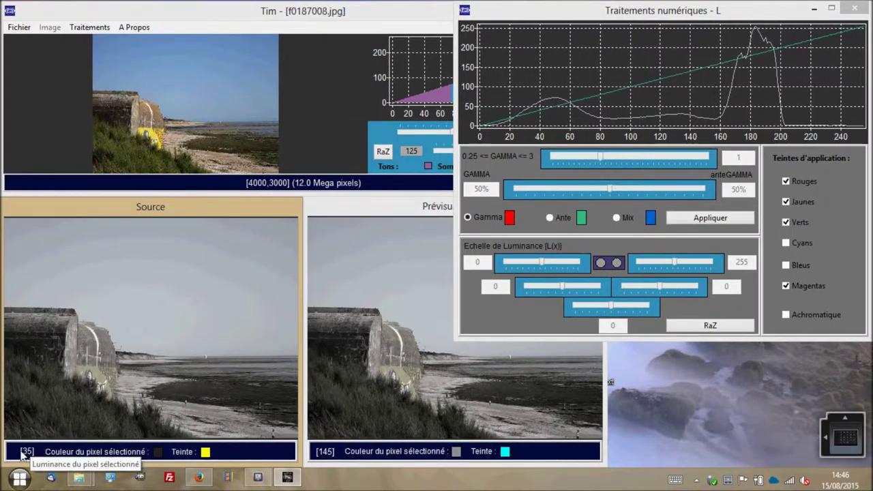
left_click_drag(143, 376, 145, 374)
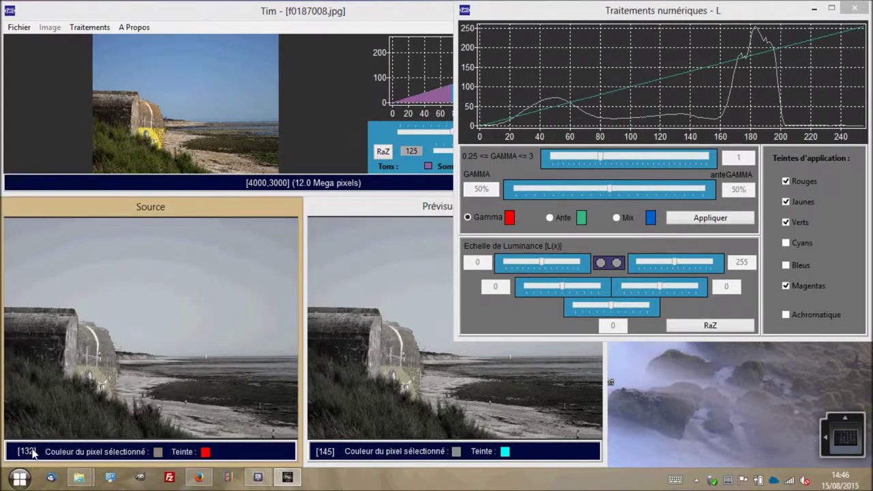
left_click(393, 27)
left_click_drag(453, 131, 415, 132)
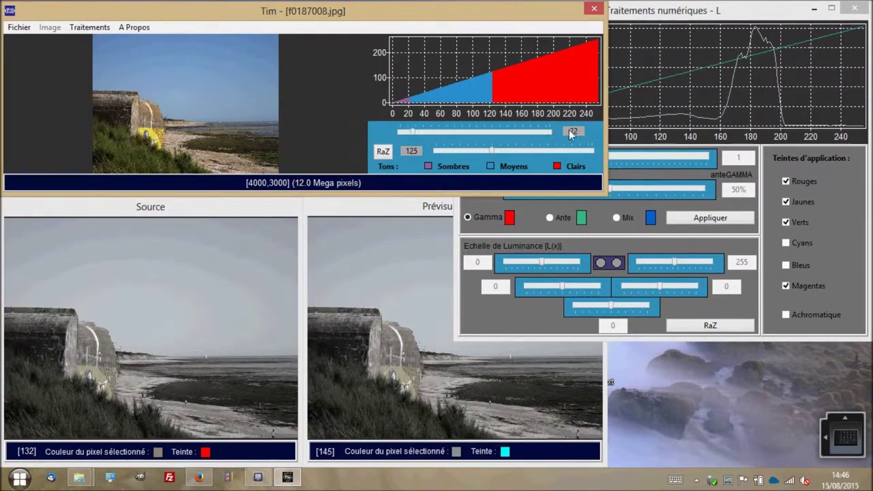
left_click_drag(491, 151, 503, 151)
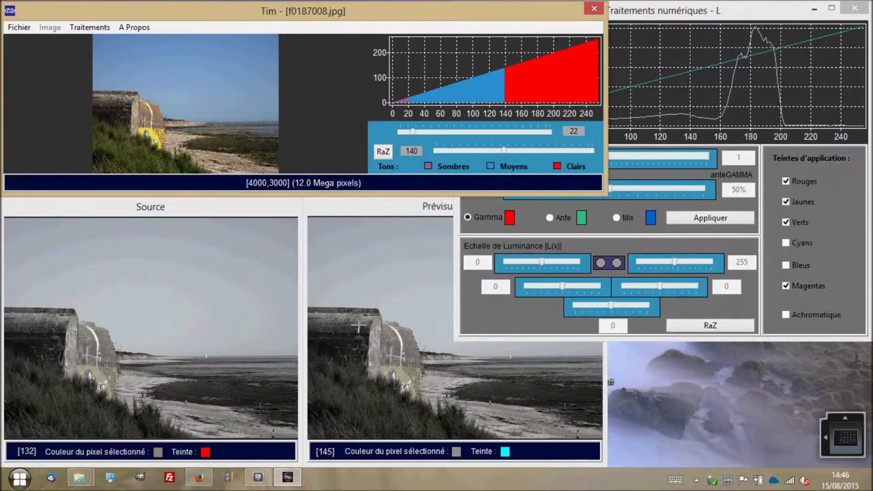
Set the mid-tone luminance adjustment to -62 and the upper limit of the luminance scale to 238
left_click(572, 275)
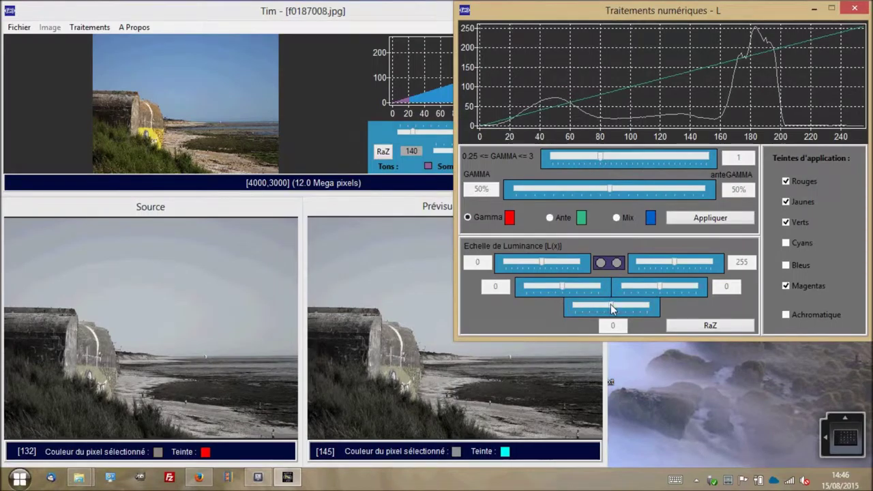
left_click_drag(611, 305, 602, 305)
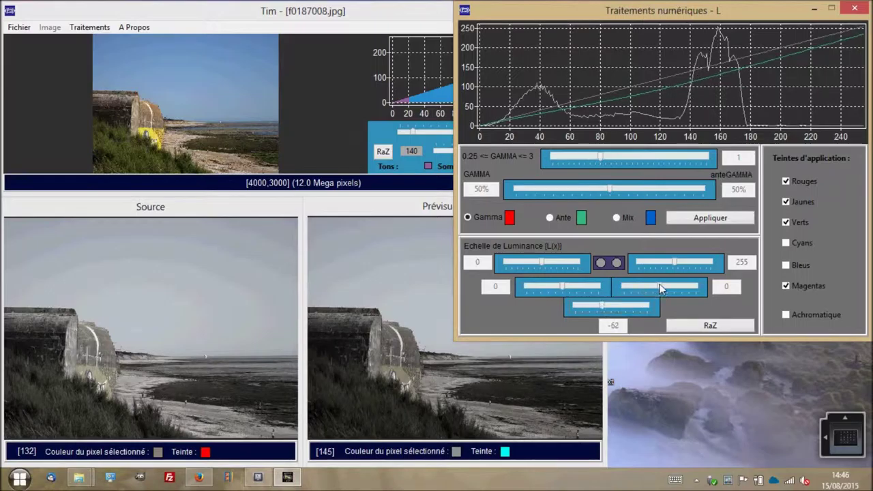
left_click_drag(675, 262, 668, 262)
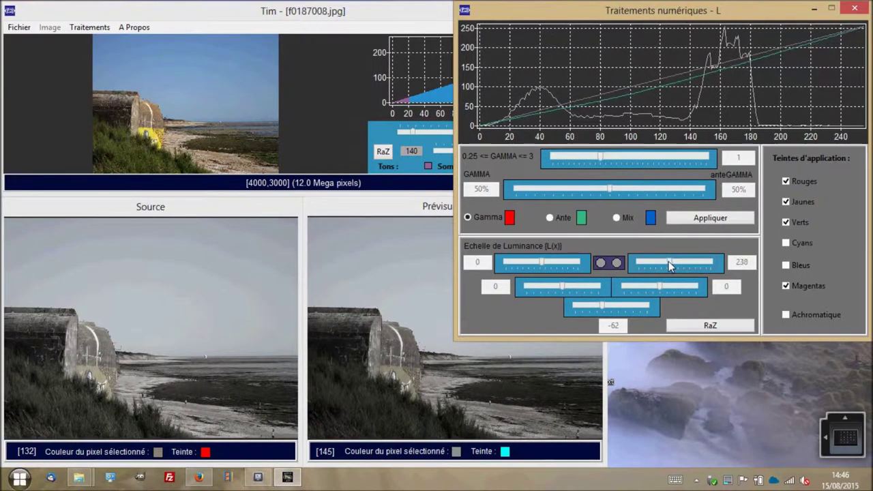
Set the dark-tone luminance adjustment to 49 and the dark-to-mid tone boundary to 35
mouse_move(563, 286)
left_mouse_down()
mouse_move(577, 284)
mouse_move(569, 285)
left_mouse_up()
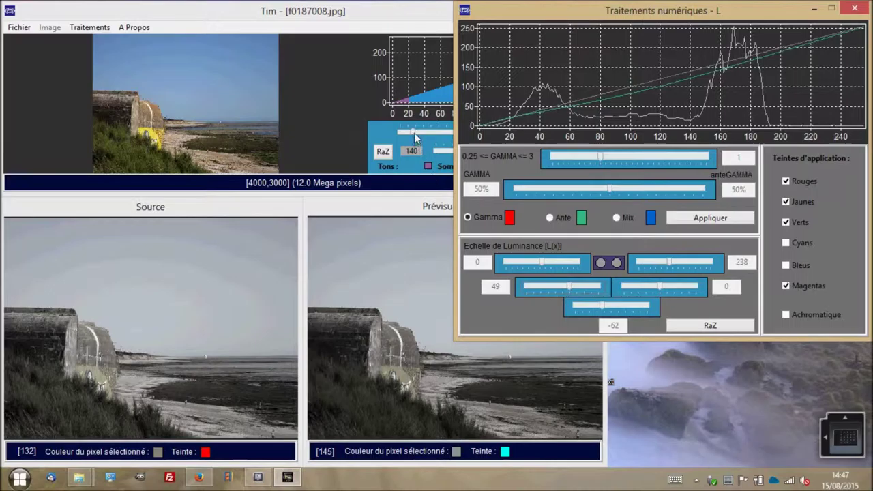
left_click_drag(412, 131, 420, 133)
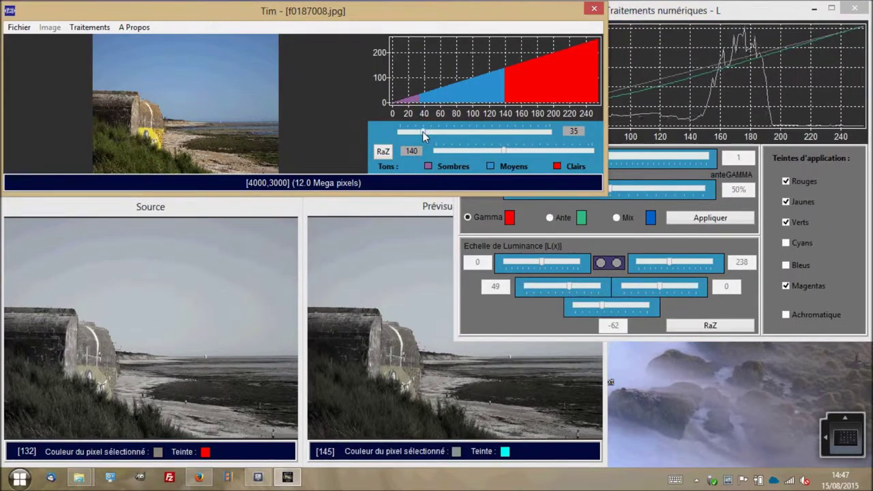
left_click(477, 239)
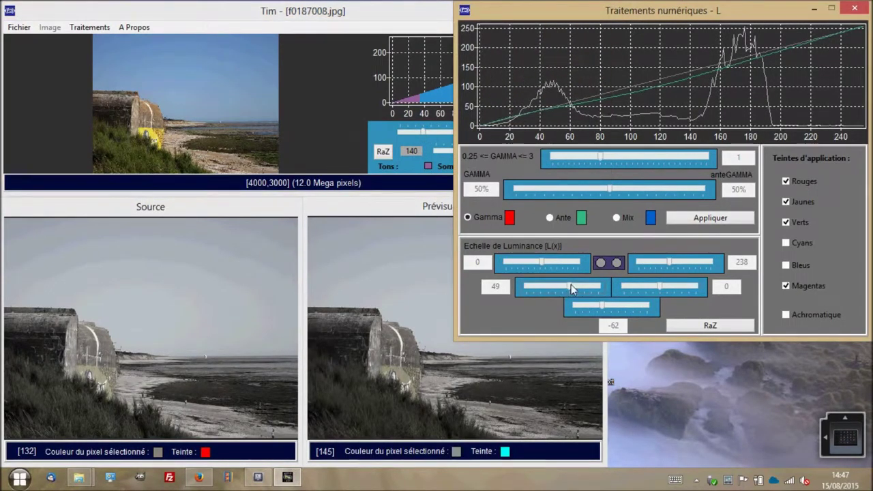
Set the light-tone luminance adjustment to -9 and the mid-to-light tone boundary to 118
left_click(663, 288)
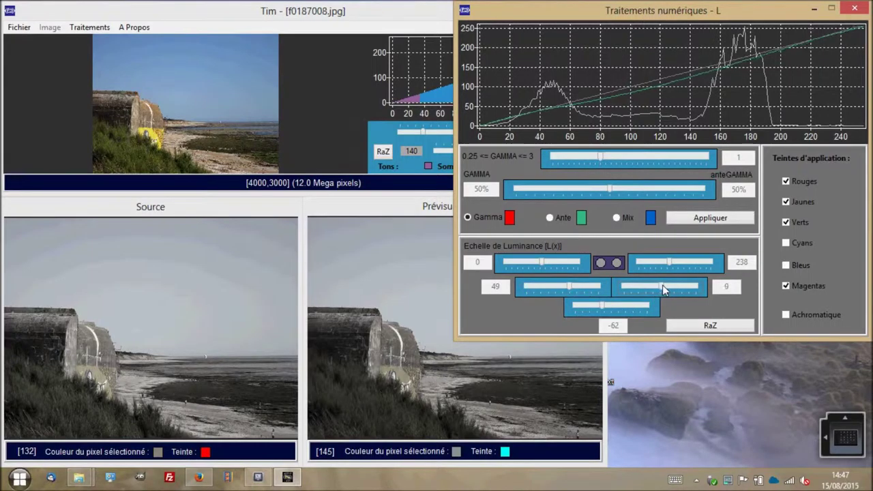
left_click_drag(663, 289, 657, 288)
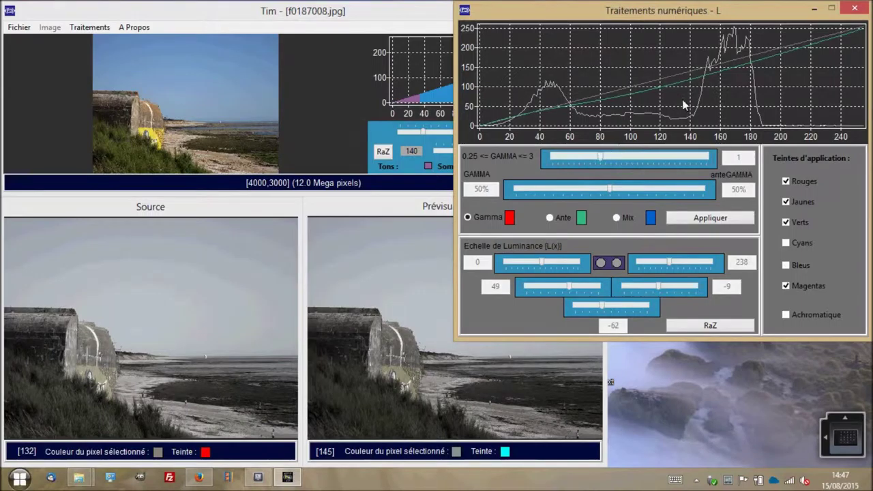
left_click(430, 31)
left_click_drag(503, 151, 487, 150)
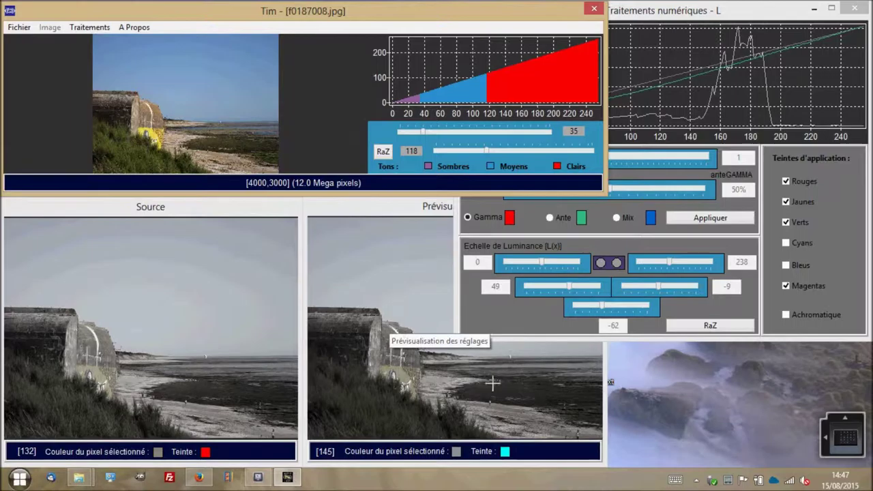
Raise the dark-tone luminance adjustment to 54 and lower the gamma coefficient to 0.86
left_click(566, 286)
mouse_move(569, 285)
left_mouse_down()
mouse_move(548, 285)
mouse_move(570, 287)
left_mouse_up()
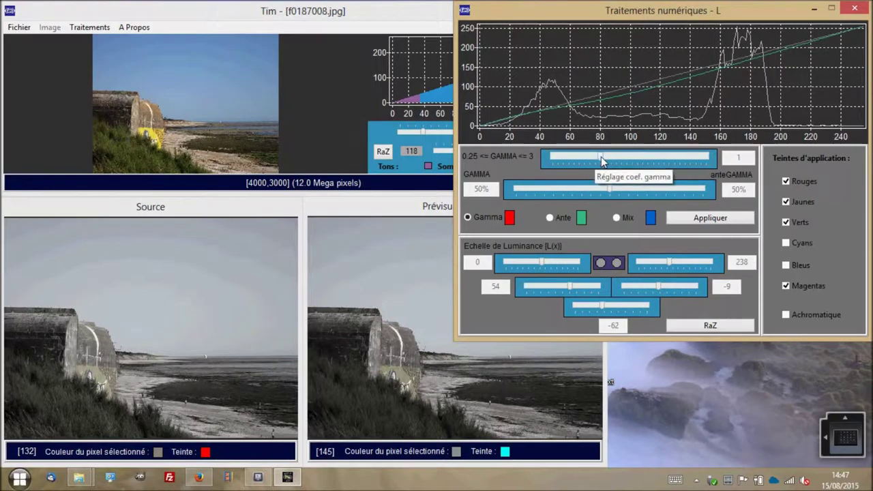
left_click_drag(601, 156, 594, 159)
Set the mid-tone luminance adjustment to -45 and the upper limit of the luminance scale to 222
left_click_drag(601, 308, 606, 311)
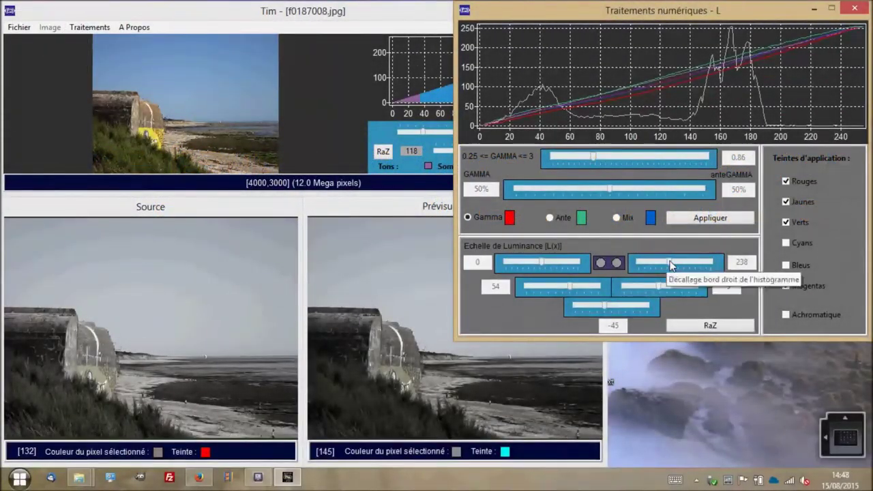
left_click_drag(669, 260, 667, 260)
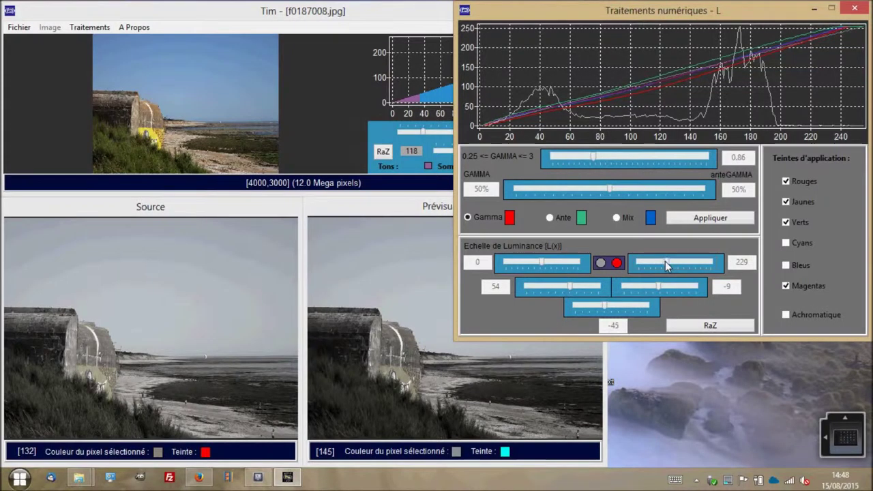
left_click_drag(661, 261, 666, 261)
Sample pixels along the bunker's edge in the preview and source images, and on the beach in the source, to compare luminance and hue
left_click(420, 326)
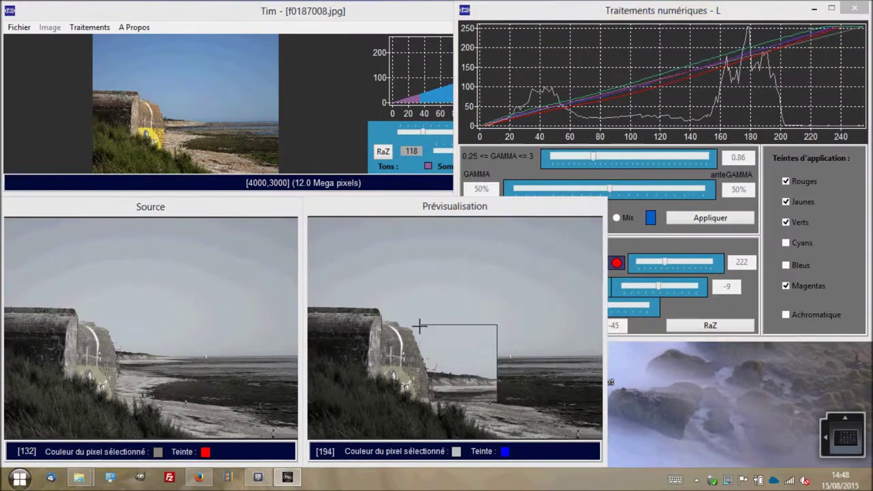
left_click(416, 330)
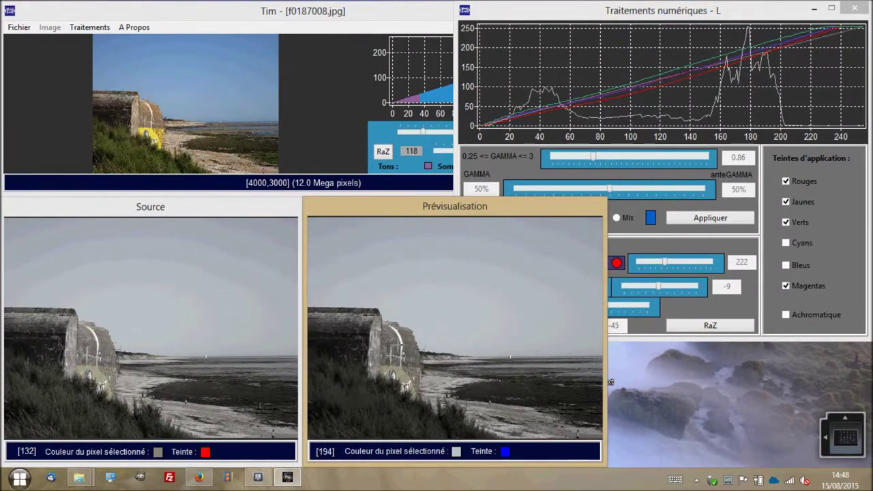
left_click_drag(407, 339, 409, 335)
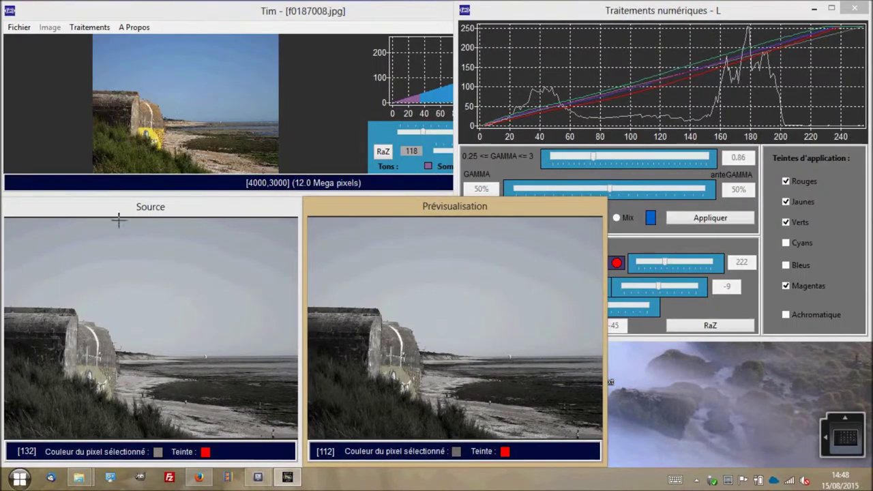
left_click_drag(114, 321, 115, 330)
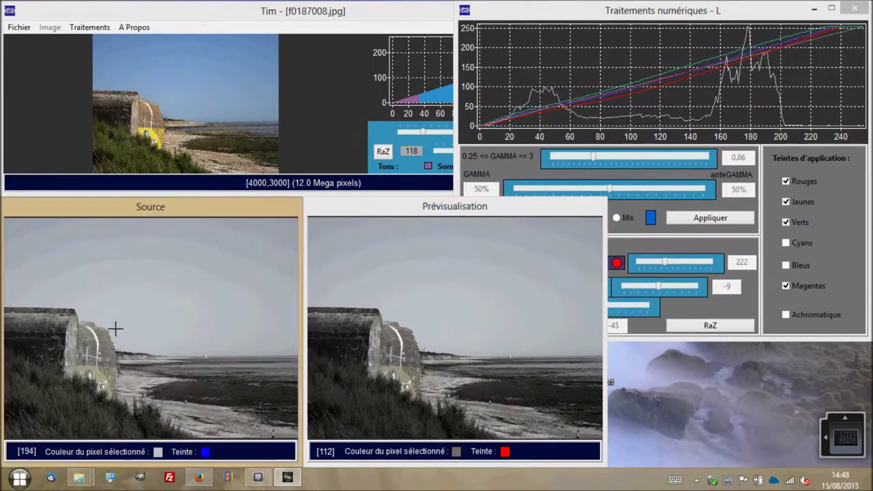
left_click_drag(143, 369, 146, 371)
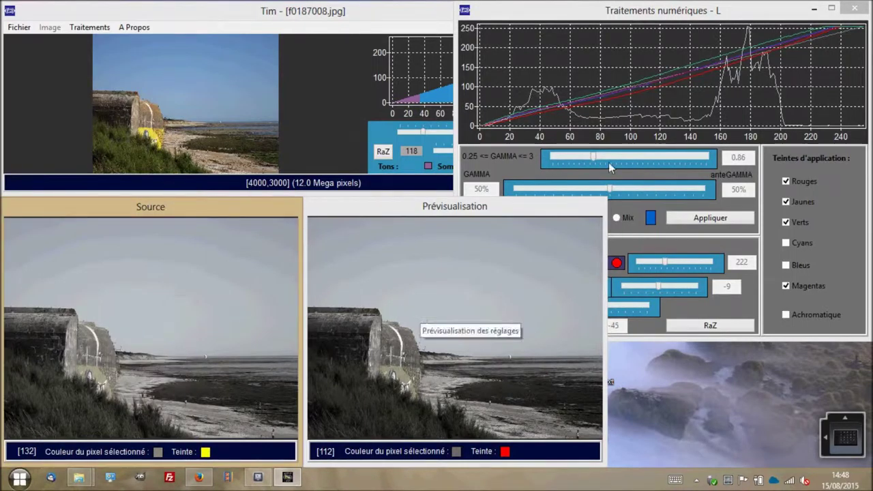
Set the dark-tone adjustment to 143 and the mid-tone adjustment to -54, then apply and validate the luminance treatment
left_click(637, 14)
left_click_drag(572, 287, 585, 287)
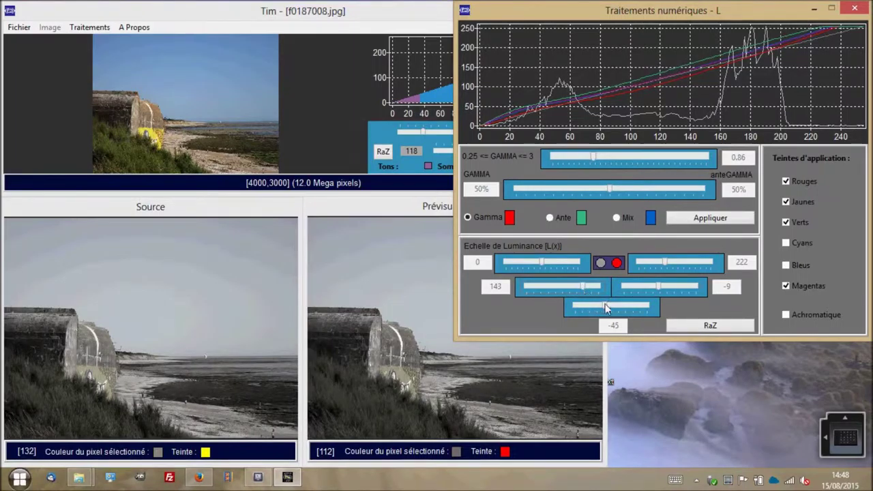
left_click_drag(603, 308, 605, 309)
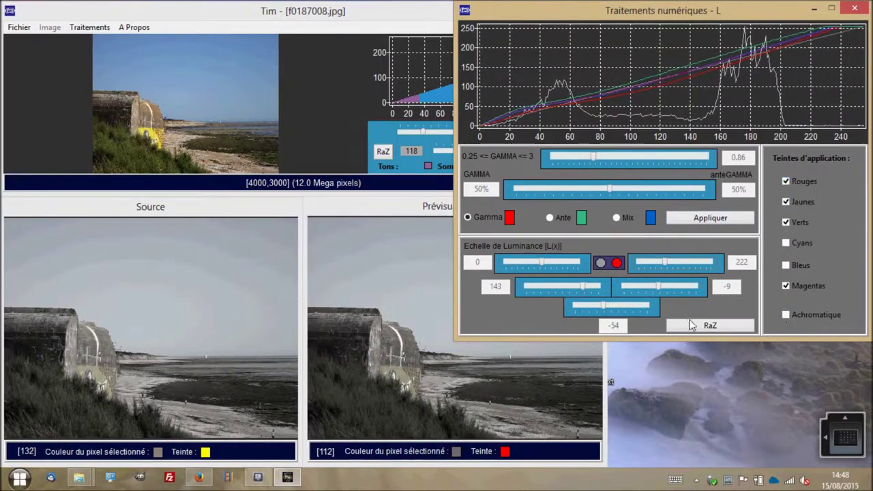
left_click(694, 220)
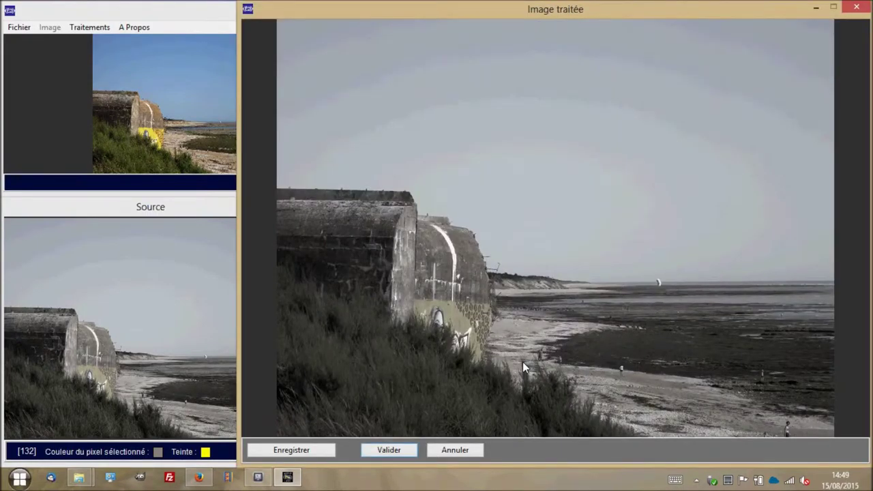
left_click(389, 450)
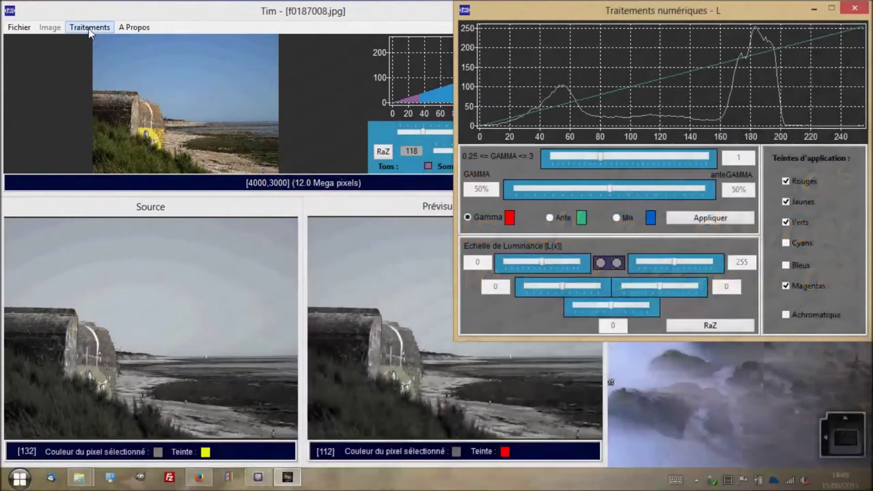
Open the convolution filters and center the detail preview on the bunker's painted wall
left_click(89, 28)
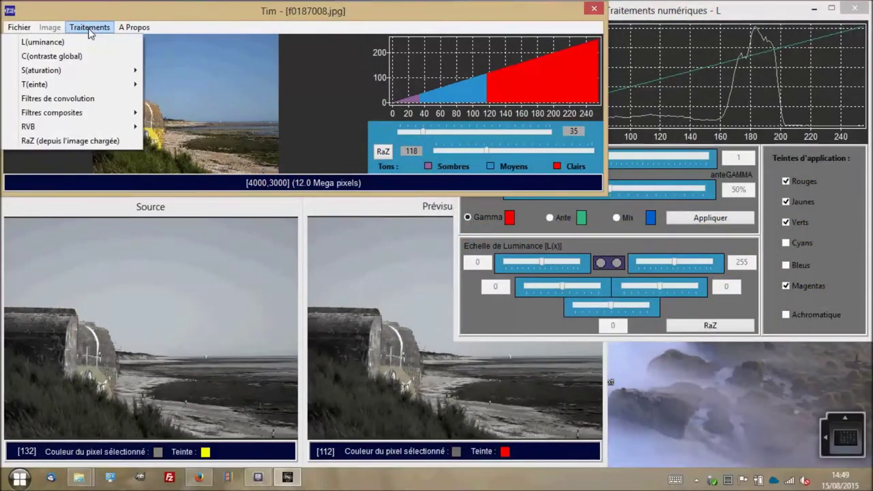
left_click(93, 99)
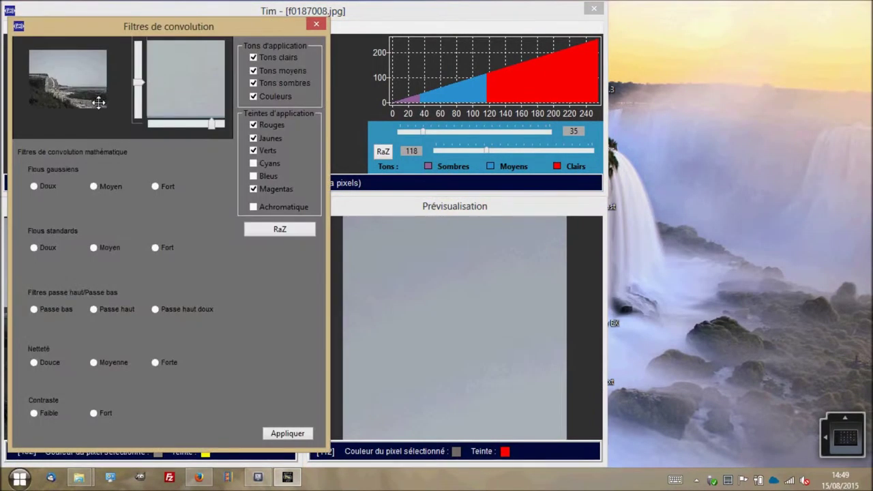
left_click_drag(99, 102, 51, 83)
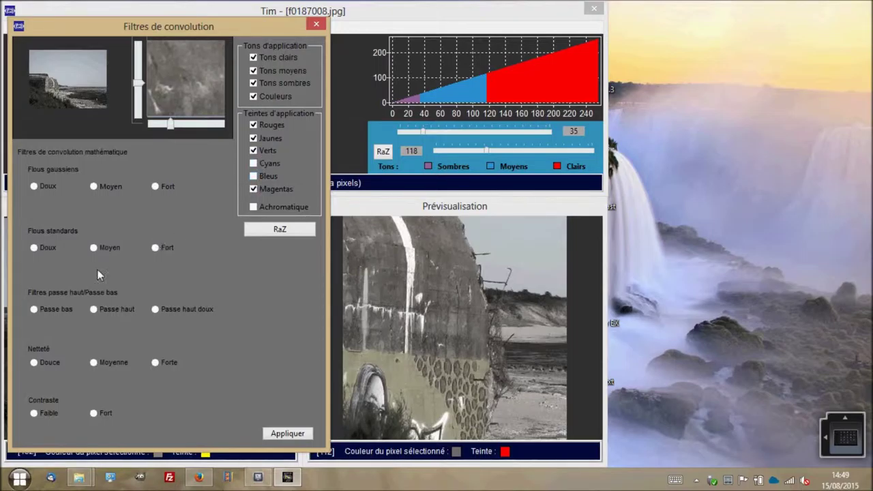
Try the Passe haut convolution filter and check its effect on the grass and beach
left_click(93, 310)
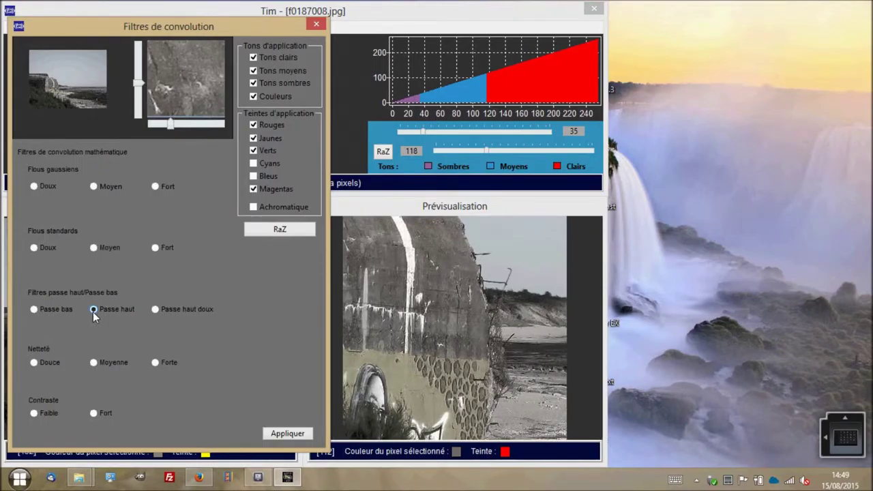
left_click(61, 103)
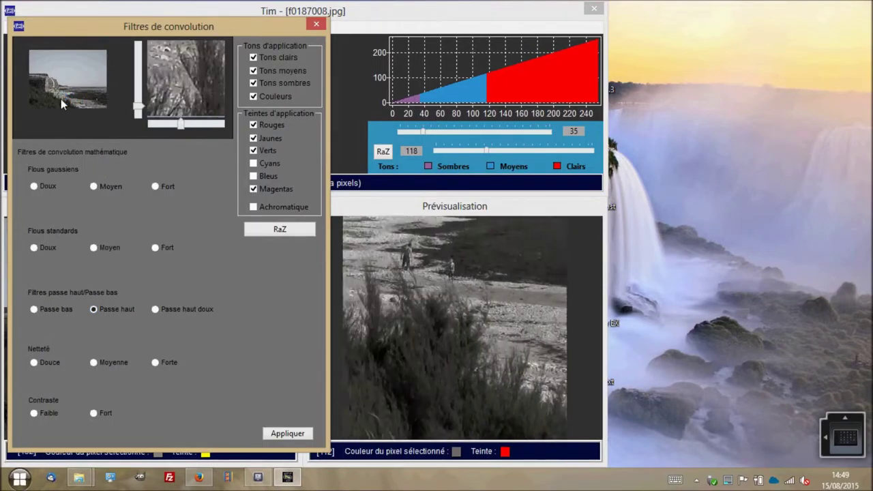
left_click_drag(61, 103, 62, 94)
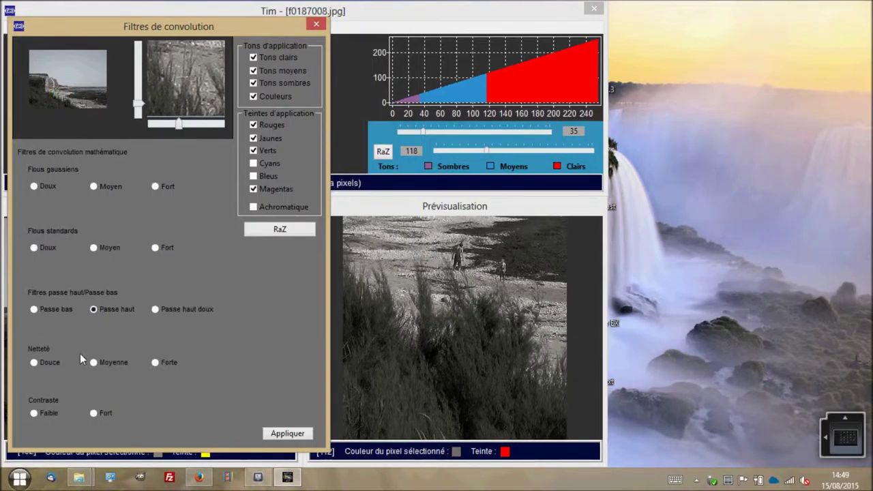
Choose Moyenne sharpness after trying Douce, and preview its effect on the shoreline and the bunker wall
left_click(33, 363)
left_click(94, 364)
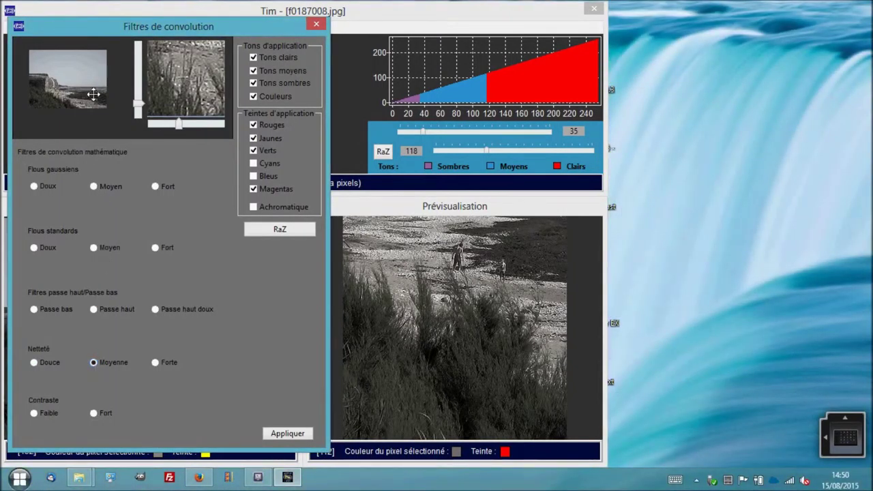
left_click(67, 87)
left_click_drag(66, 88, 63, 81)
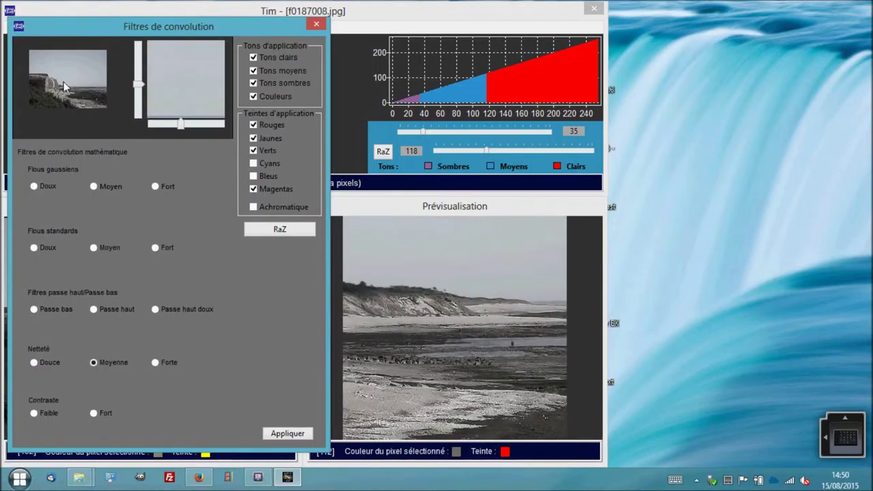
left_click(48, 87)
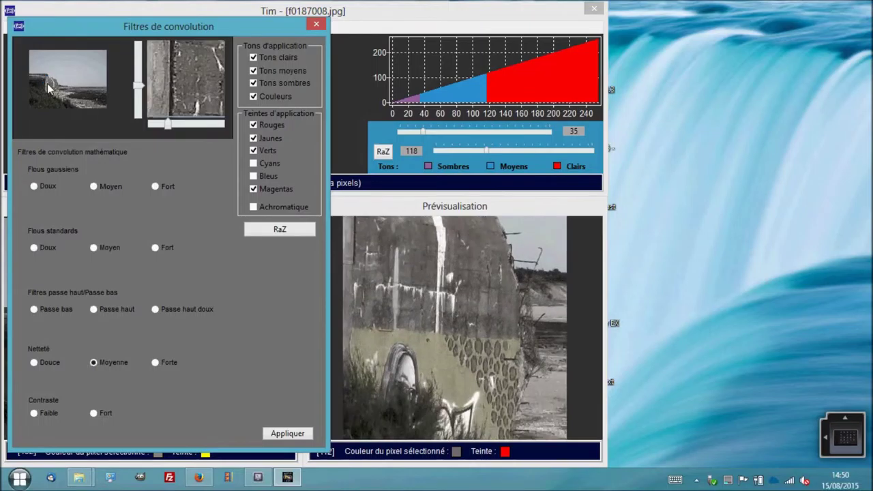
Choose Forte sharpness and check its effect on the bunker wall, the beach and the grass in the detail preview
left_click_drag(47, 86, 47, 83)
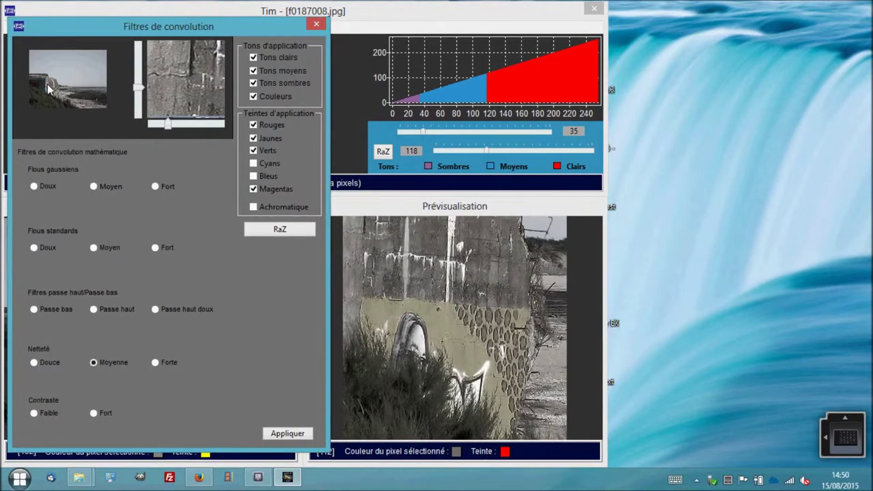
left_click(156, 363)
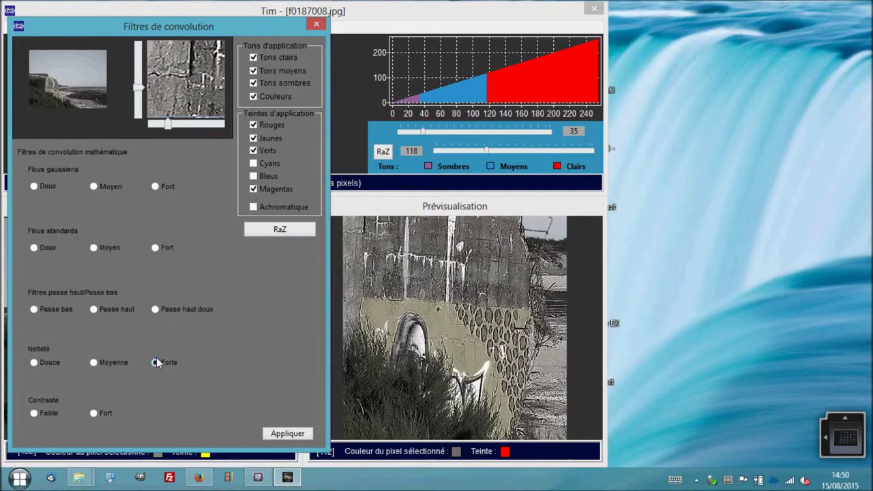
left_click_drag(85, 92, 95, 99)
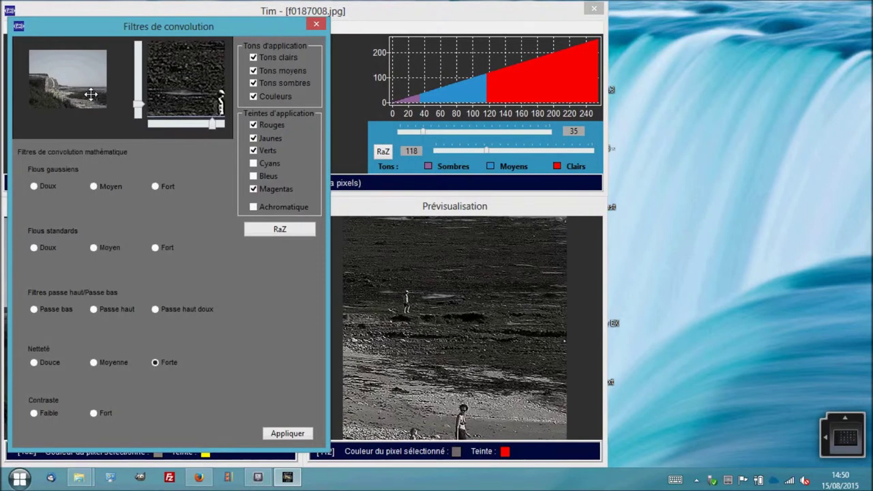
left_click_drag(88, 92, 70, 82)
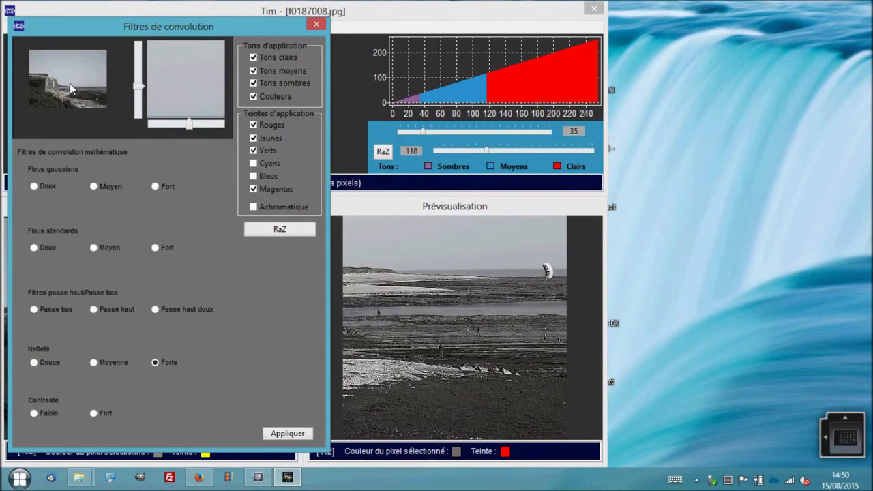
left_click_drag(70, 87, 49, 75)
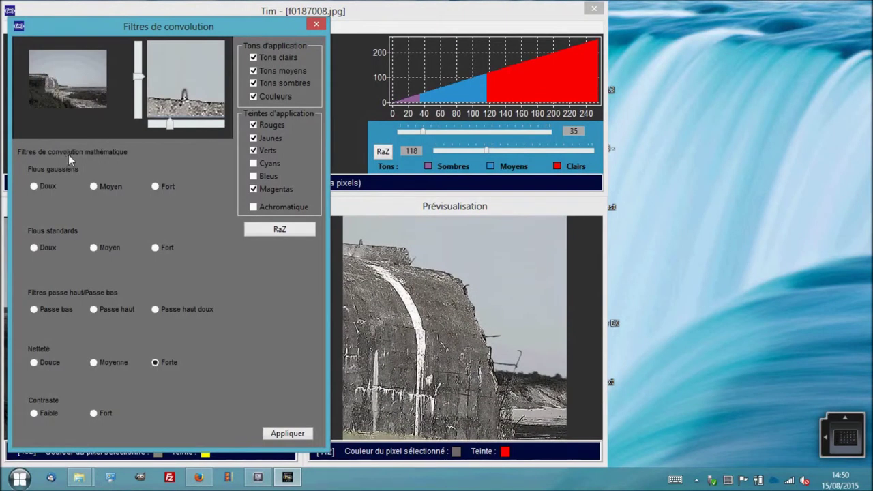
left_click(38, 86)
left_click(38, 84)
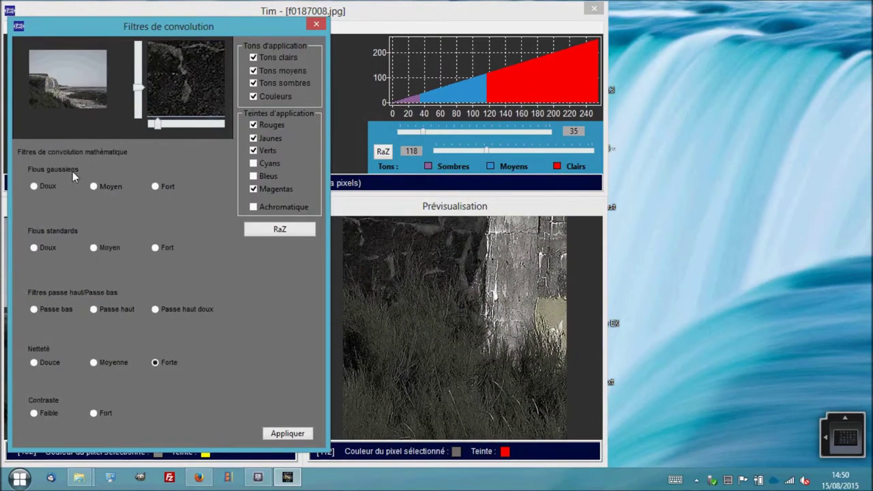
Apply and validate the Forte sharpness on the photo, and do the same with the Passe bas filter
left_click(282, 433)
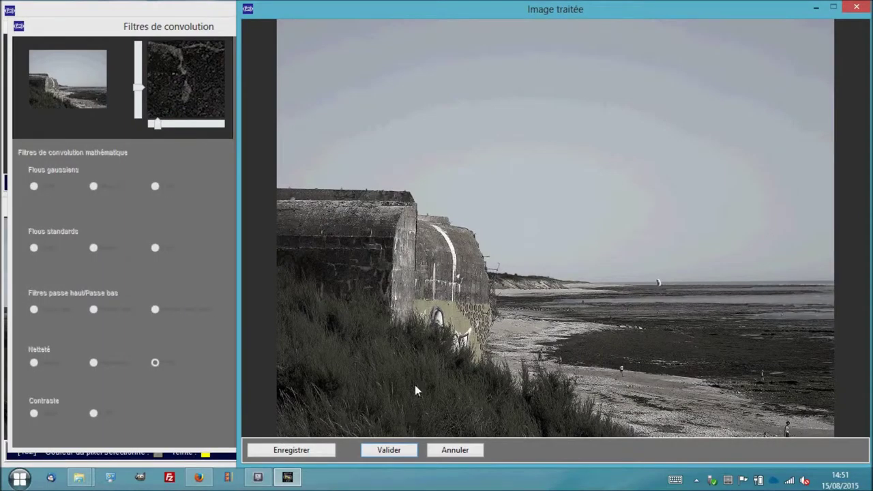
left_click_drag(395, 313, 402, 205)
left_click(381, 449)
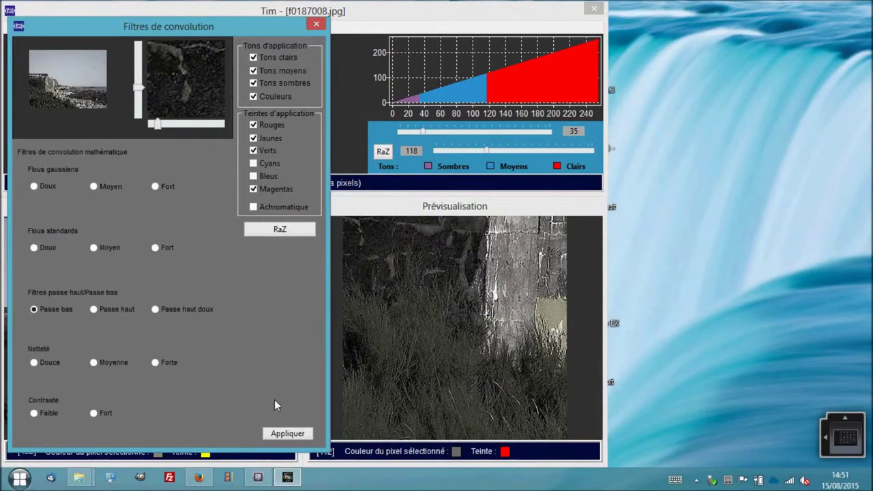
left_click(287, 433)
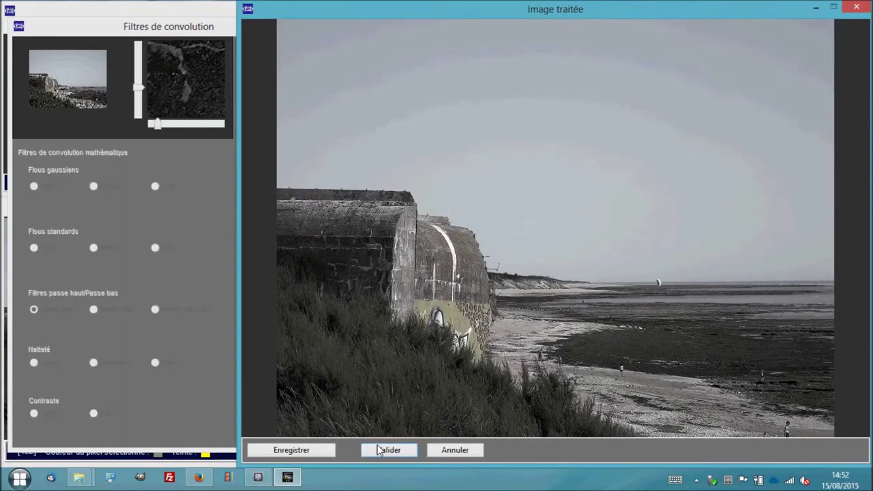
left_click(379, 452)
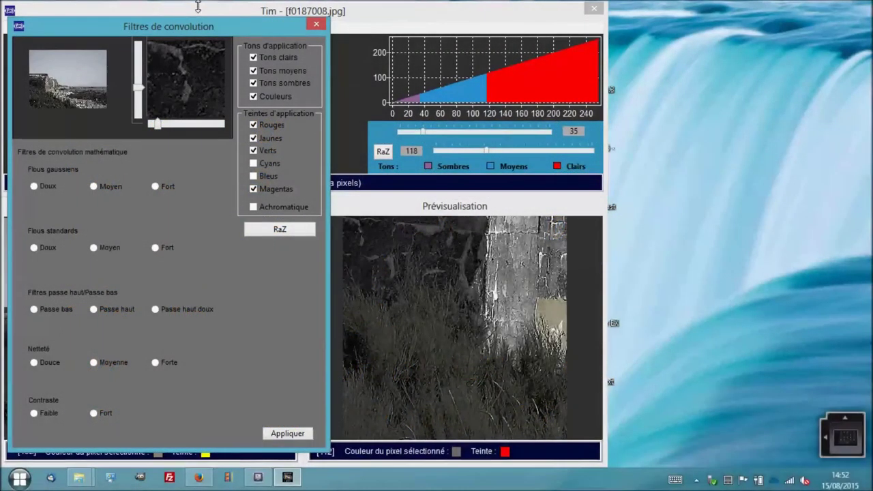
Open the Wavelets composite filter, center the detail preview on the grass beside the bunker, and exclude Couleurs from the calculation
left_click(221, 14)
left_click(91, 28)
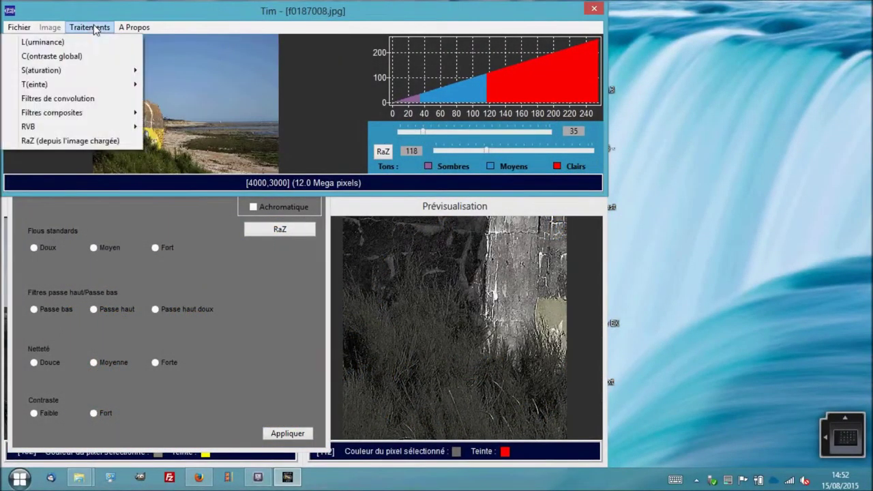
mouse_move(91, 113)
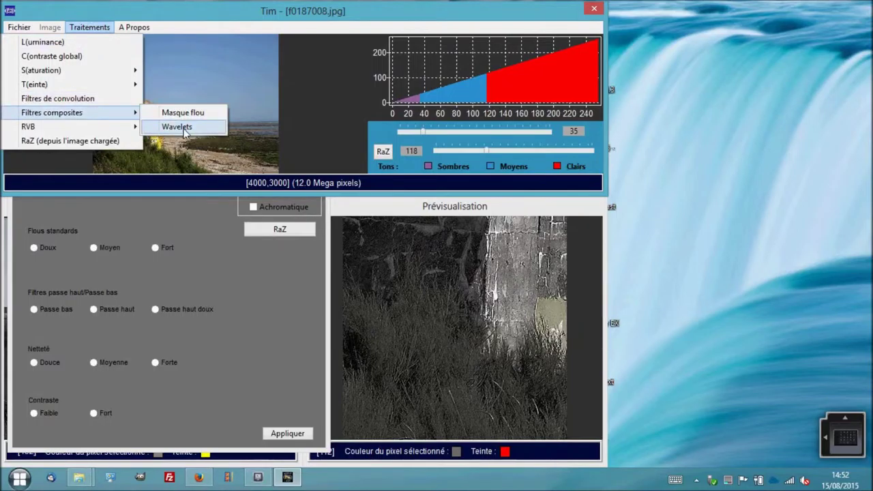
left_click(178, 127)
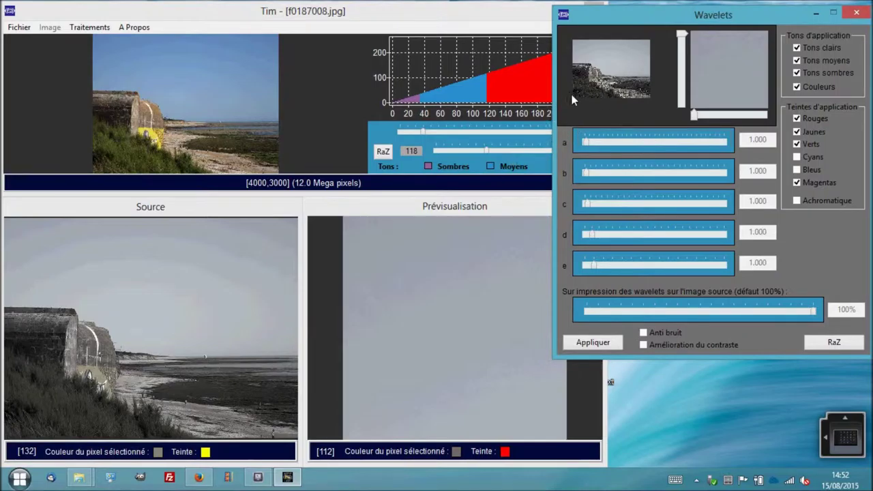
left_click_drag(581, 89, 581, 78)
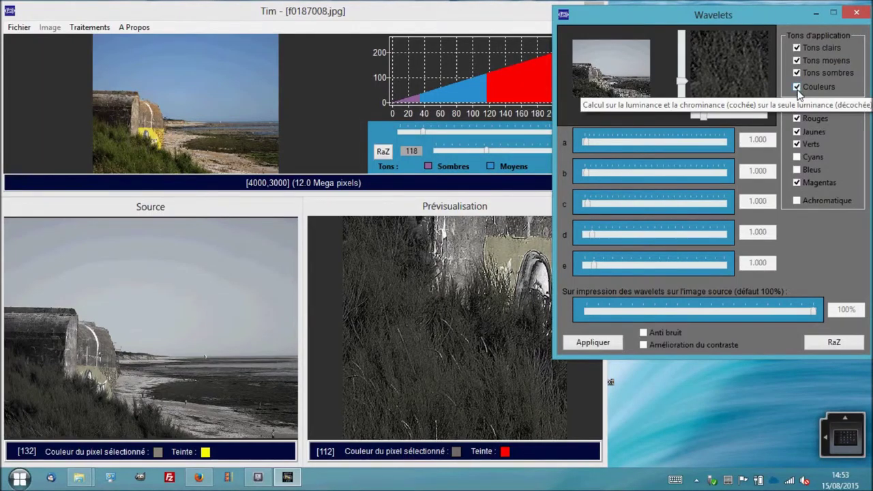
left_click(797, 87)
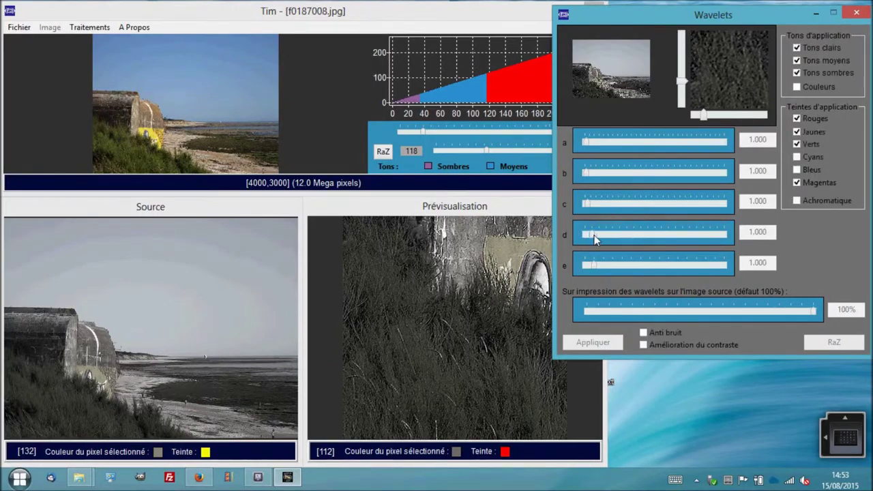
Set wavelet level d to 3.502 and level e to 2.143, and preview the effect on the beach
left_click_drag(592, 235, 609, 233)
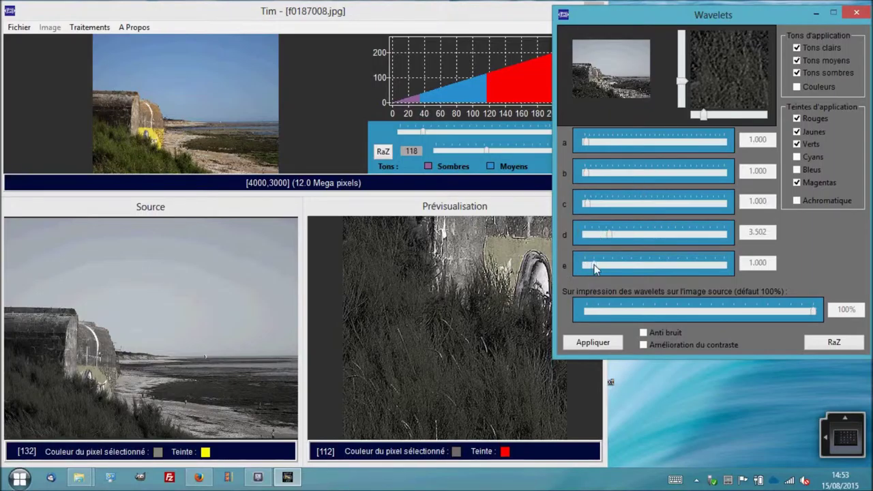
left_click(445, 358)
left_click_drag(595, 267, 642, 267)
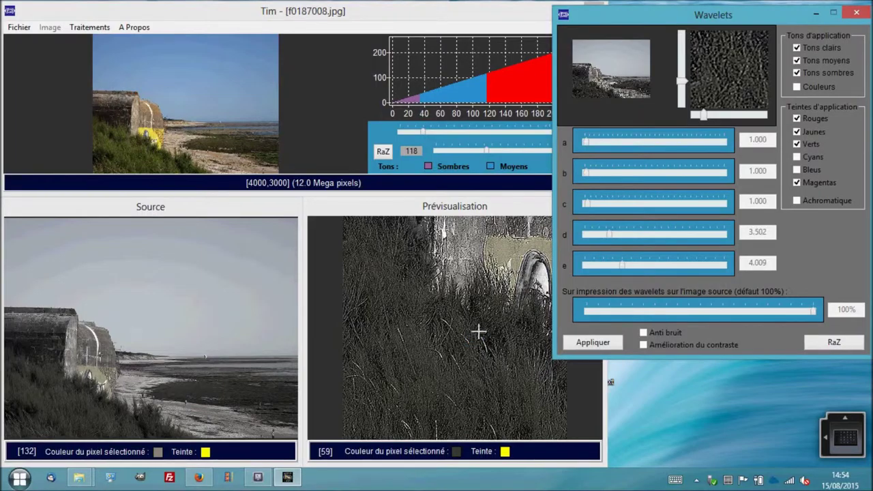
left_click(621, 265)
left_click_drag(621, 265, 605, 265)
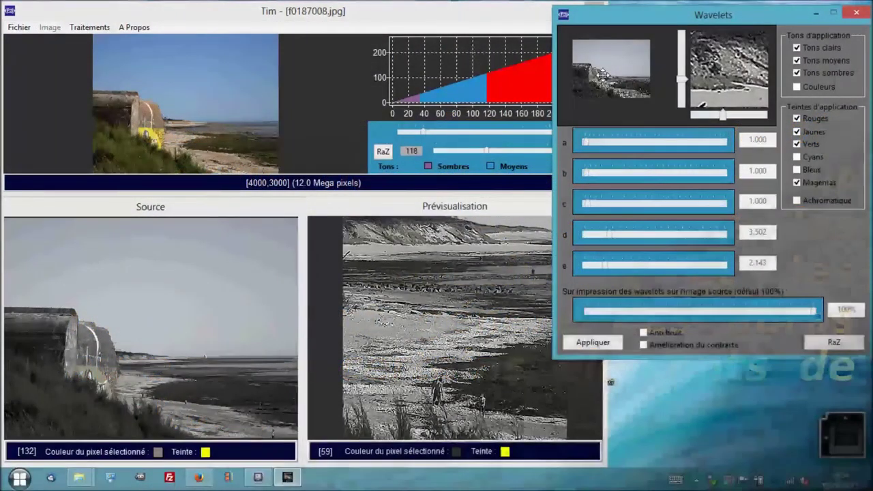
left_click(603, 72)
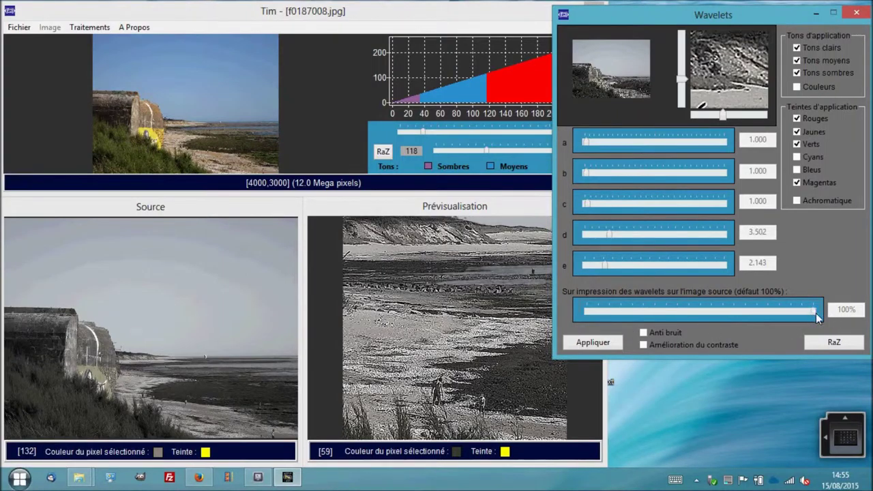
Reduce the overprint of the wavelets on the source image, then apply and validate the treatment
left_click_drag(816, 313, 695, 311)
left_click(613, 343)
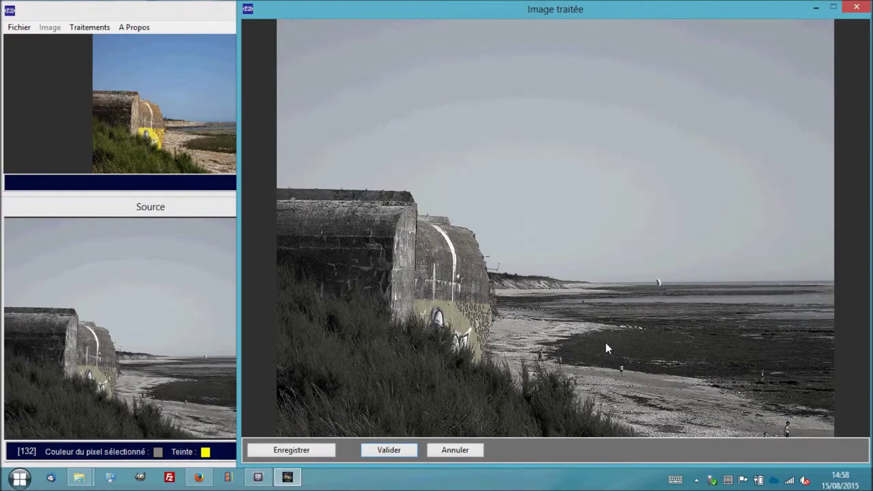
left_click(397, 452)
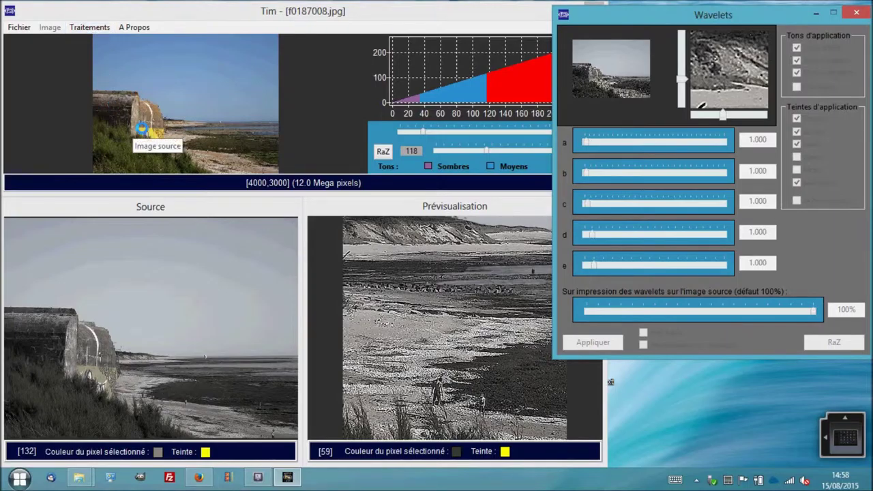
Open the convolution filters, add Cyans, Bleus and Achromatique to the application hues, and center the detail preview on the shoreline
left_click(90, 30)
left_click(101, 101)
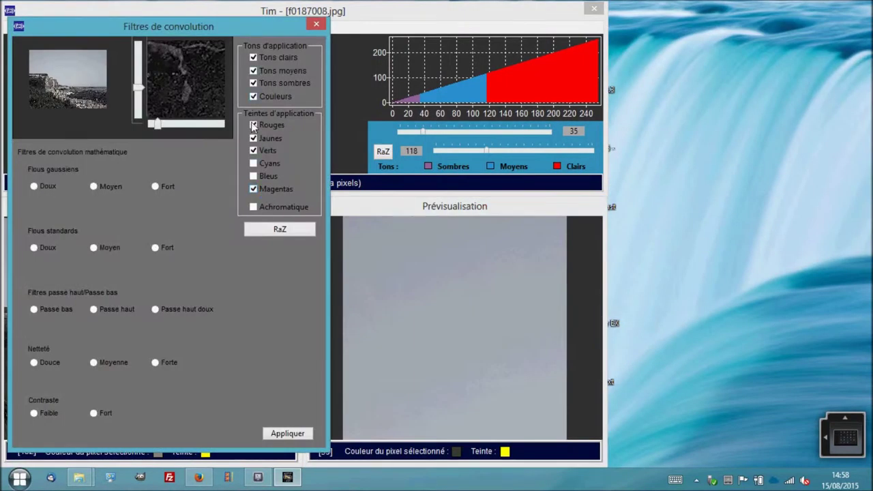
left_click(253, 163)
left_click(253, 176)
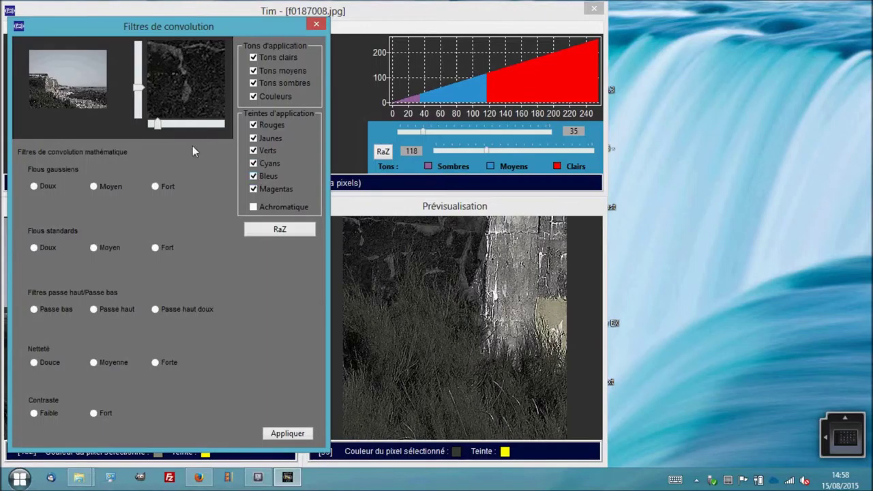
left_click(64, 89)
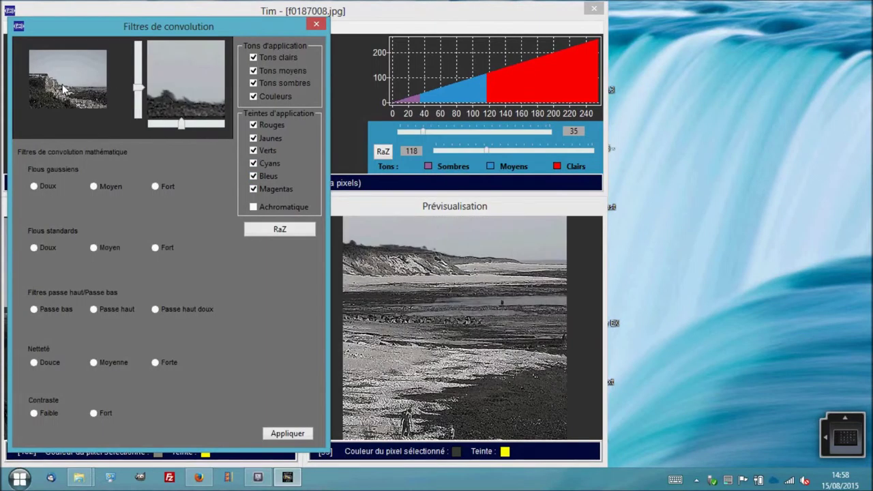
left_click(61, 90)
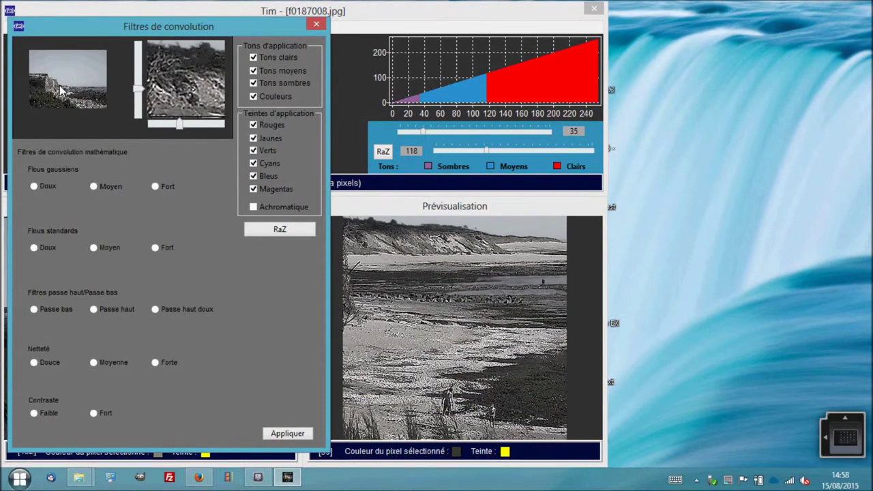
left_click(63, 92)
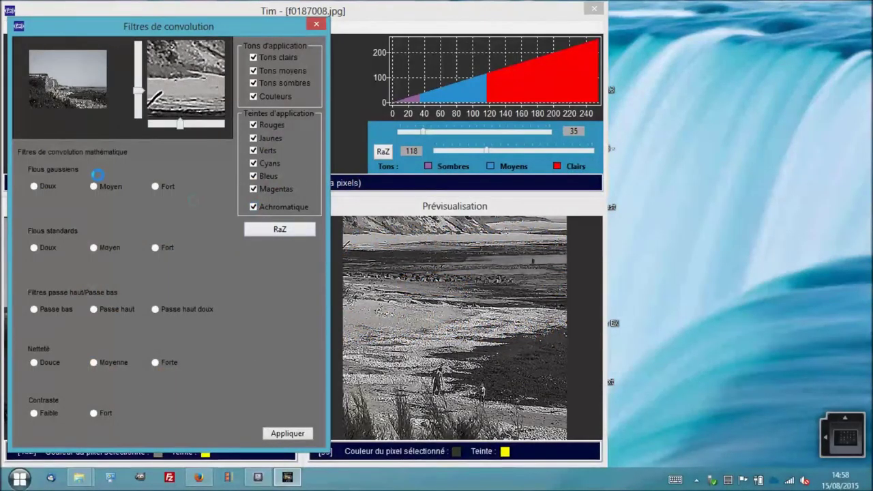
Apply the Doux Gaussian blur to the whole photo and validate it
left_click(33, 186)
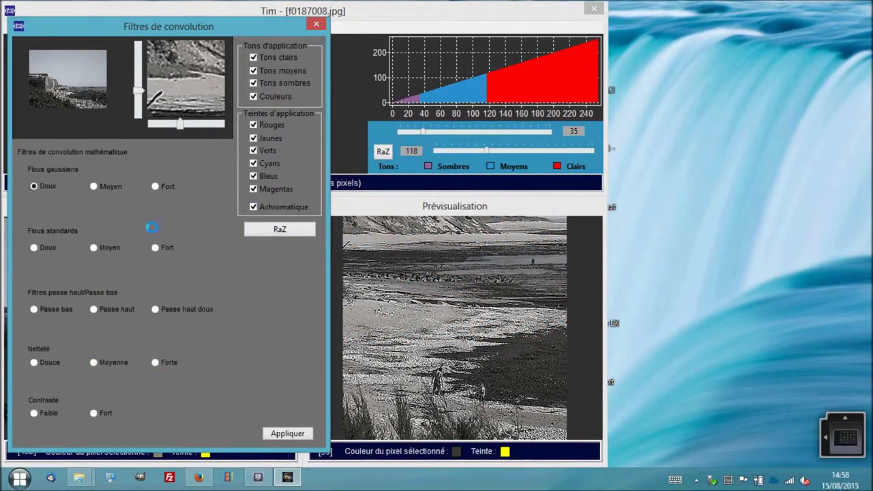
left_click(286, 432)
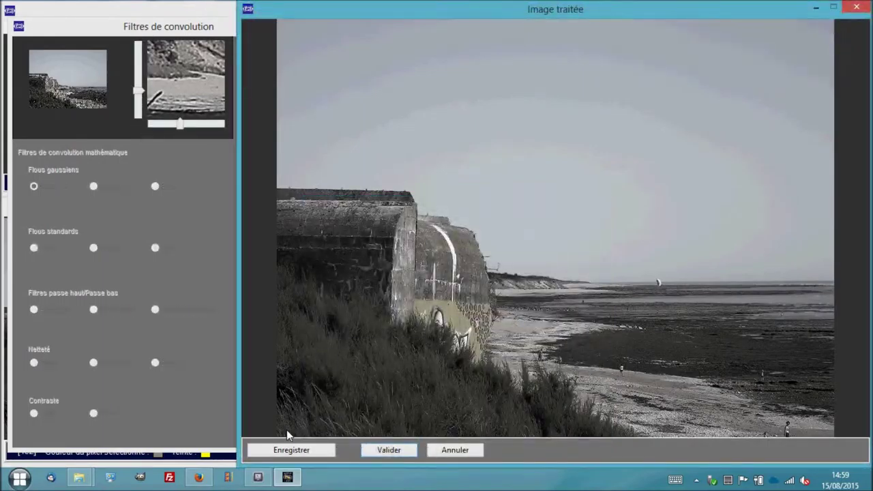
left_click(388, 450)
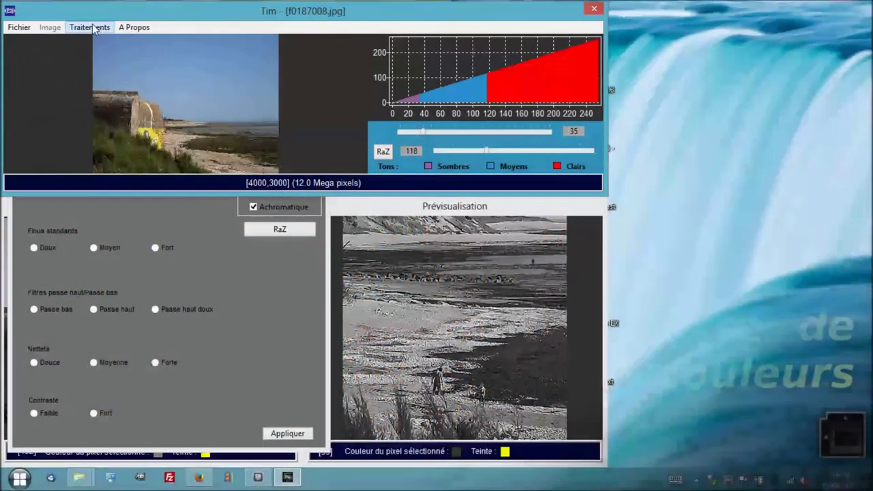
Set the global saturation to -500 for all tones and hues, check the preview, then apply and validate it
left_click(89, 27)
mouse_move(117, 71)
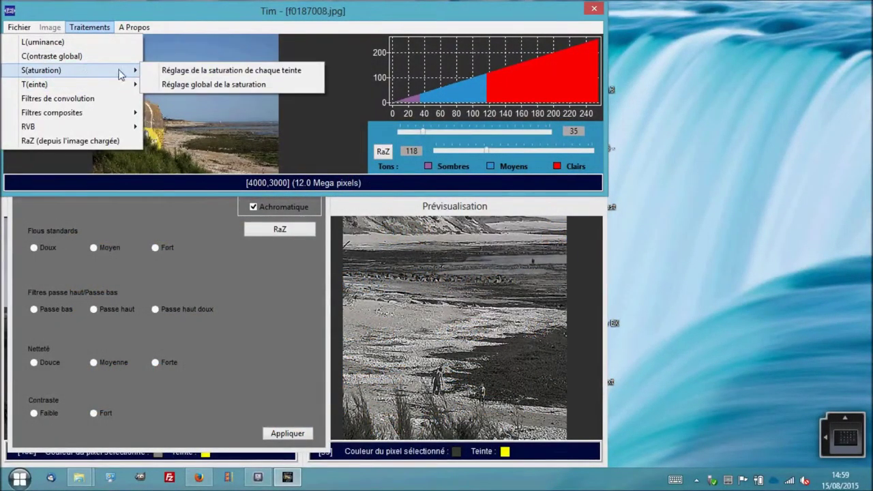
left_click(185, 85)
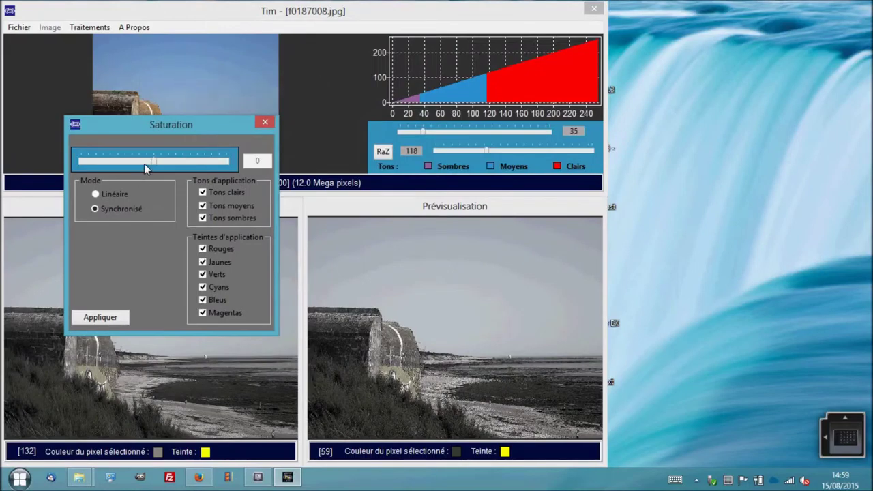
left_click_drag(153, 162, 79, 163)
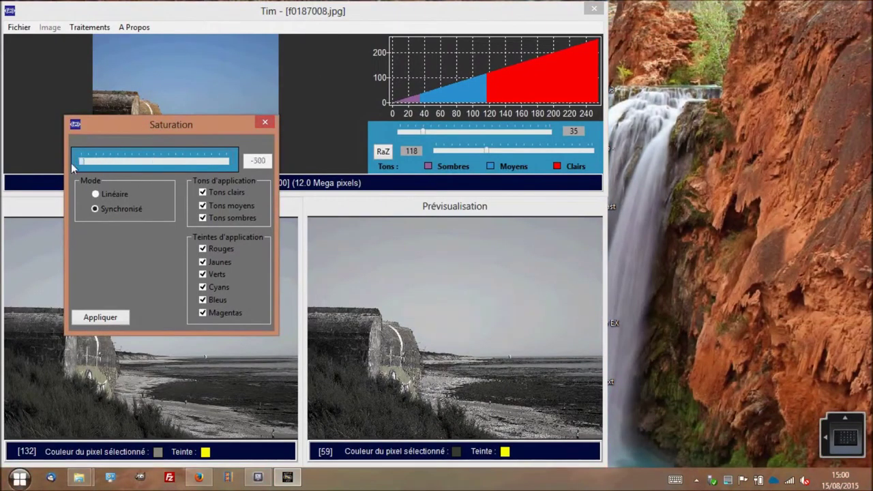
left_click_drag(402, 281, 512, 306)
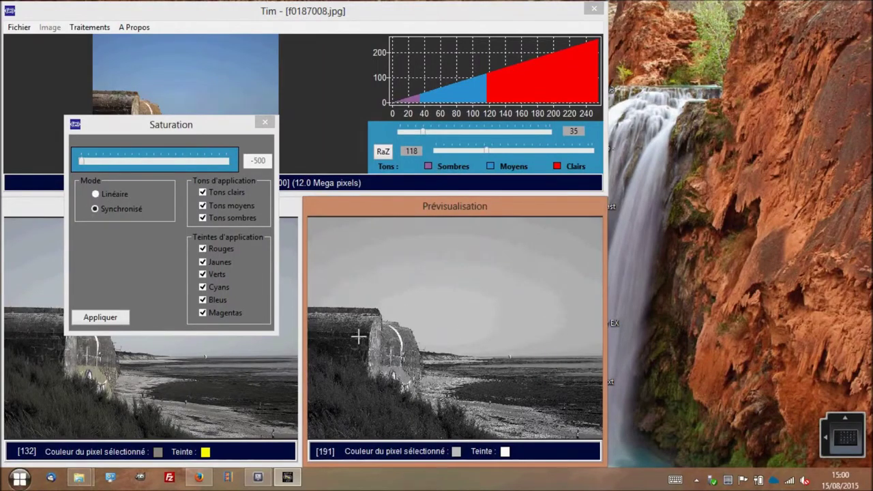
left_click(117, 316)
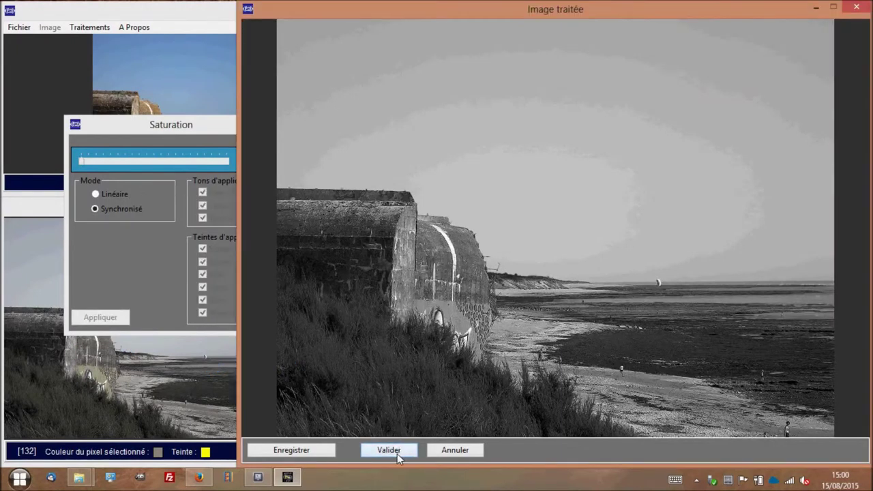
left_click(389, 451)
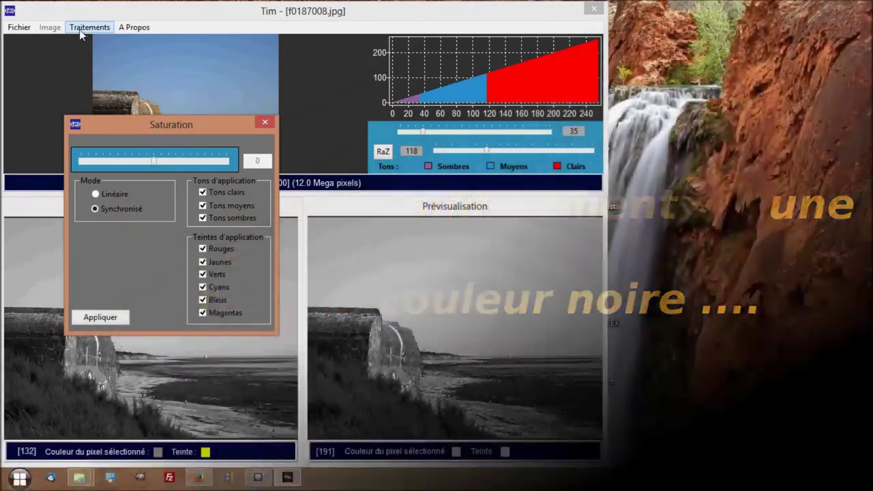
Open the colour signal addition/removal treatment, choose Soustraire at an intensity of 32 with the black signal colour, and check the preview
left_click(89, 27)
mouse_move(86, 86)
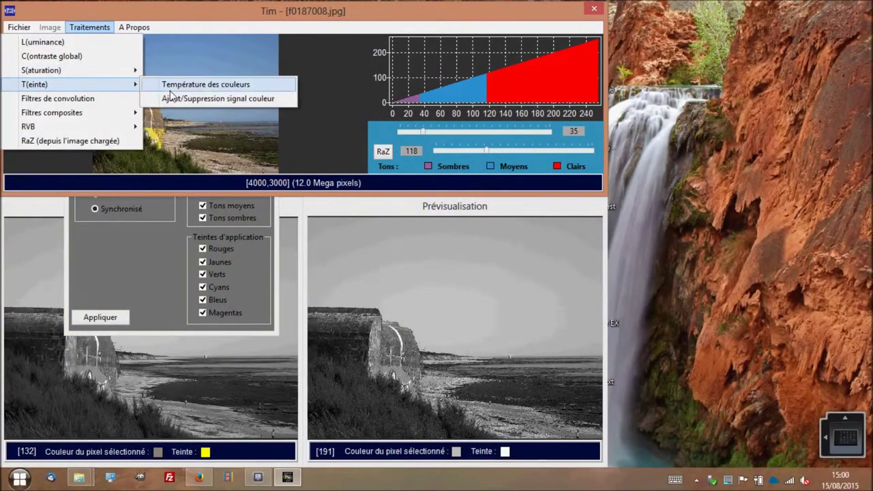
left_click(205, 99)
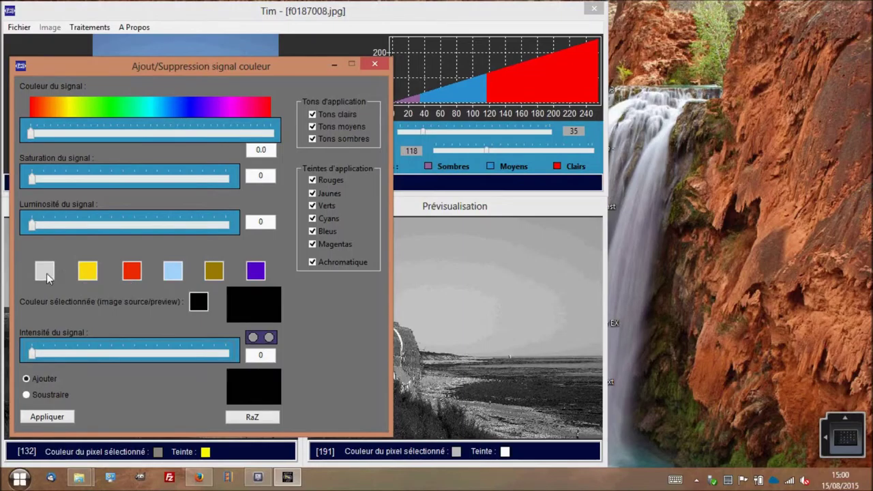
left_click(26, 395)
left_click_drag(33, 357, 60, 353)
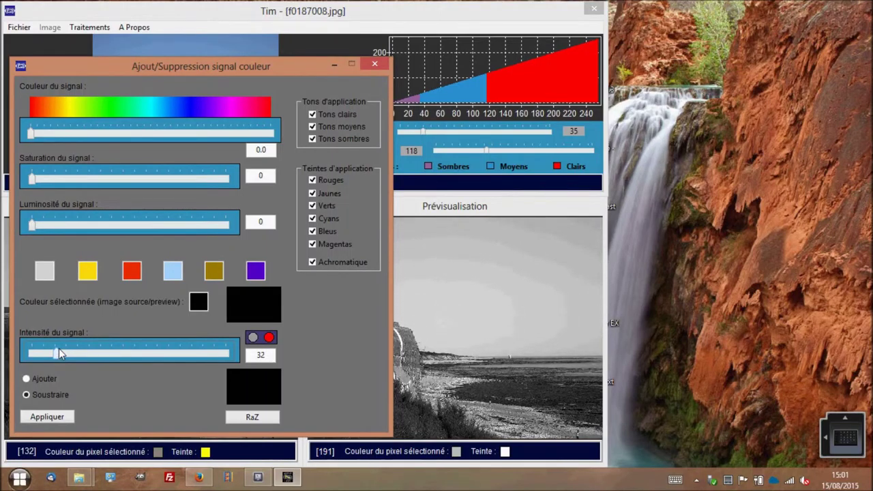
left_click(411, 211)
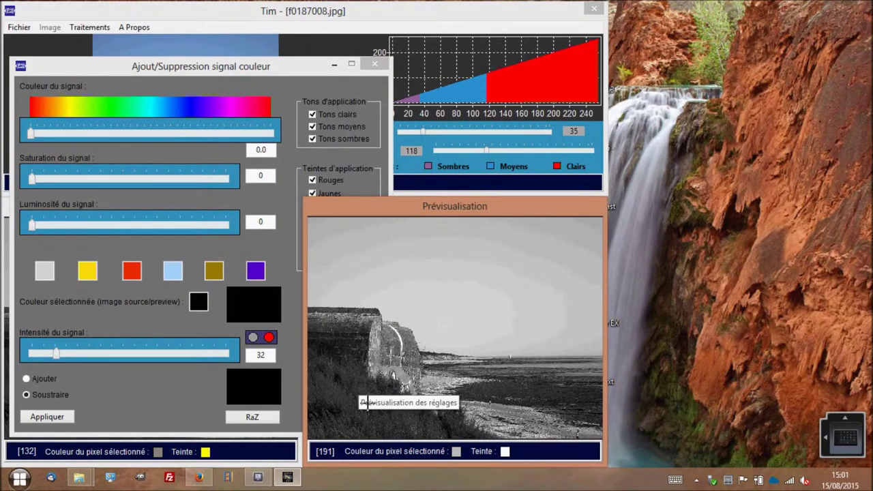
Raise the subtracted black signal's intensity to 61, check the preview, then apply and validate the treatment
left_click(184, 418)
left_click_drag(57, 354, 82, 350)
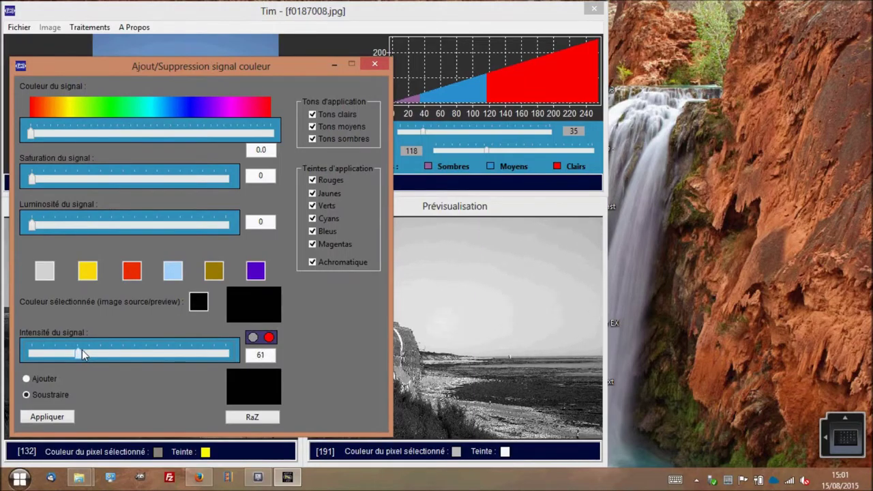
left_click(414, 210)
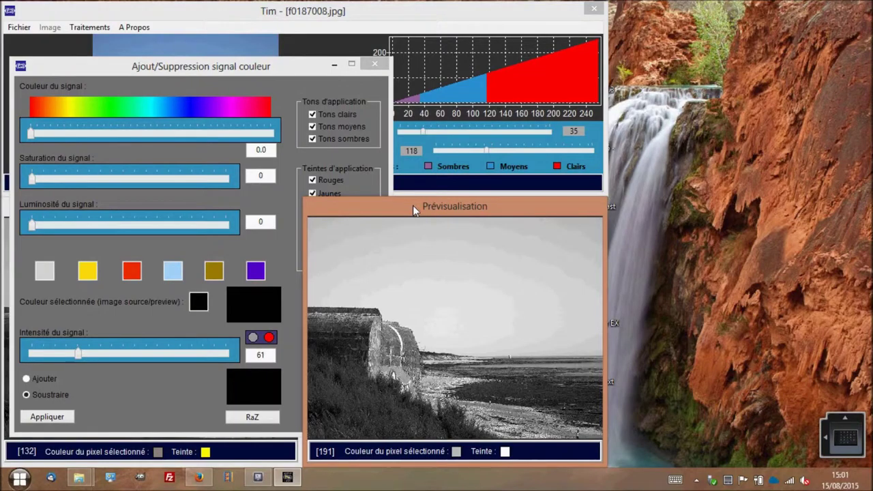
left_click(264, 313)
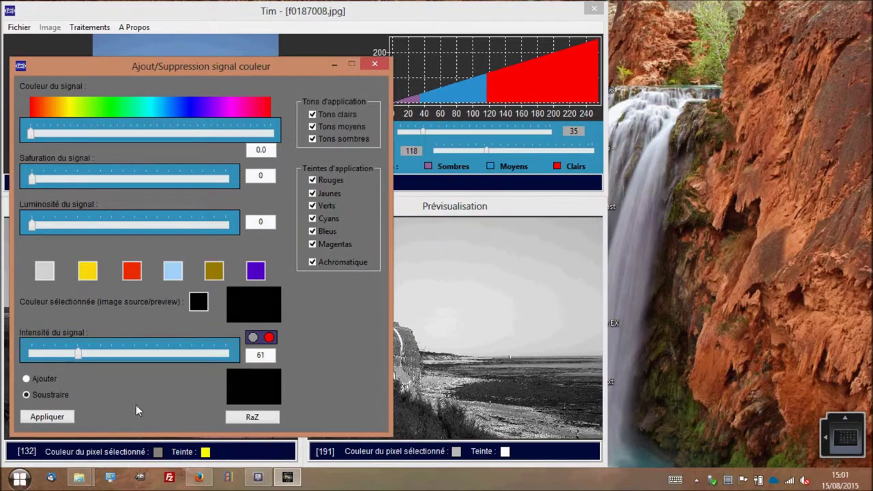
left_click(62, 419)
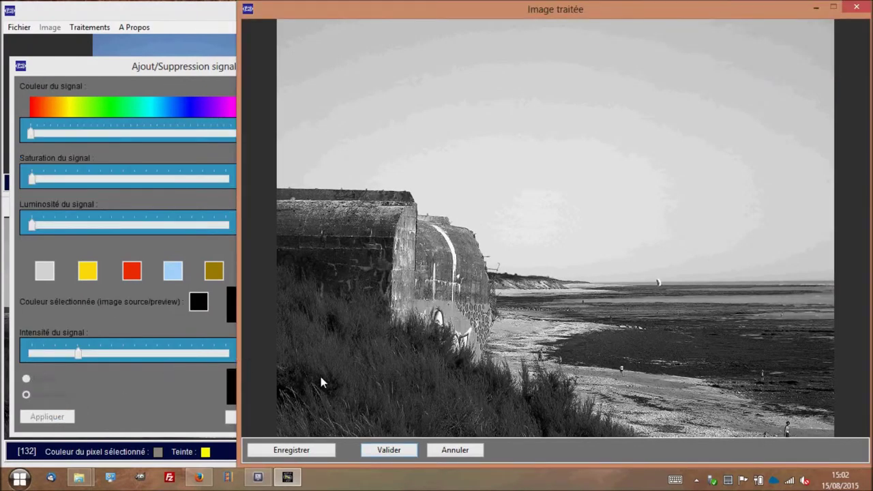
left_click(384, 453)
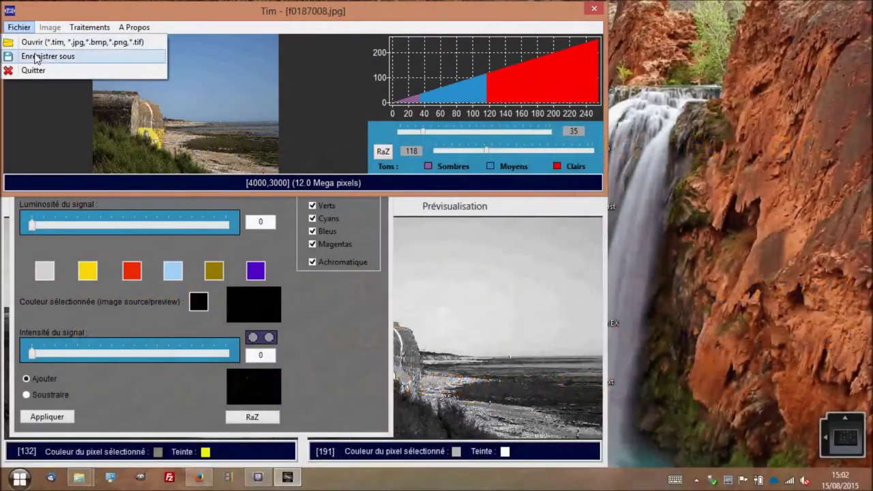
Start saving the black-and-white photo under a new name, and create and open a folder named DemoTim in recup_dir.1
left_click(36, 58)
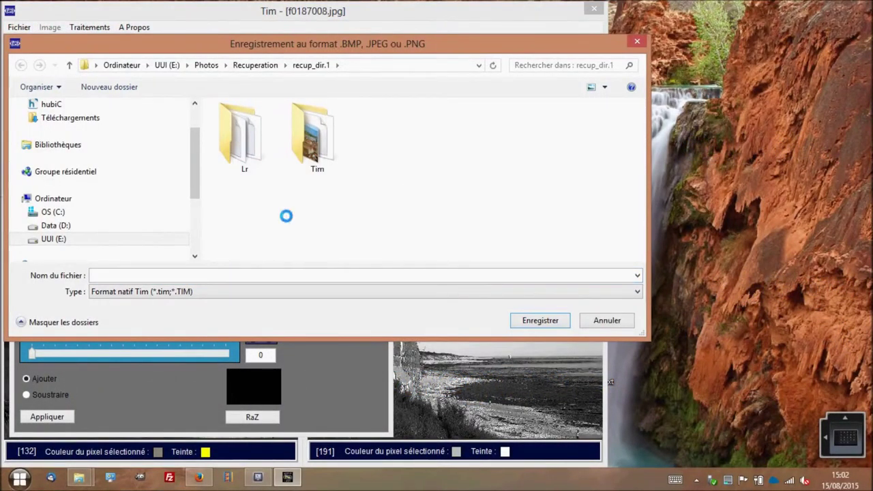
right_click(286, 216)
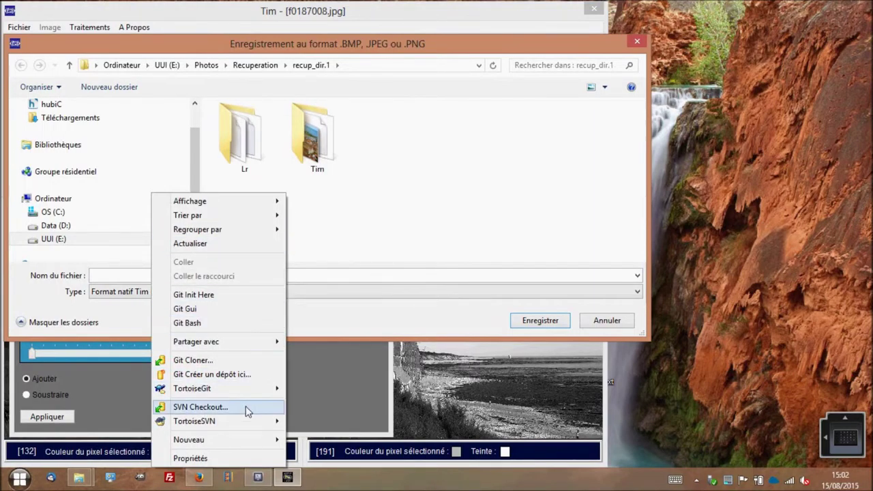
mouse_move(244, 442)
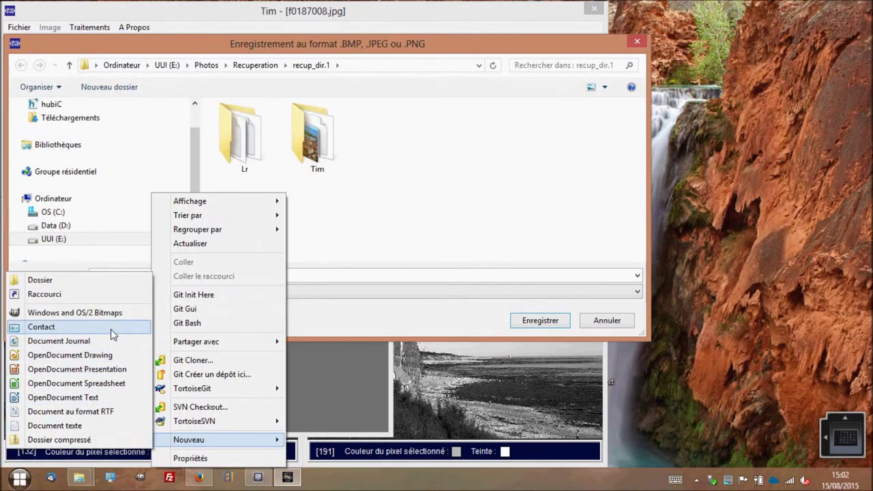
left_click(99, 287)
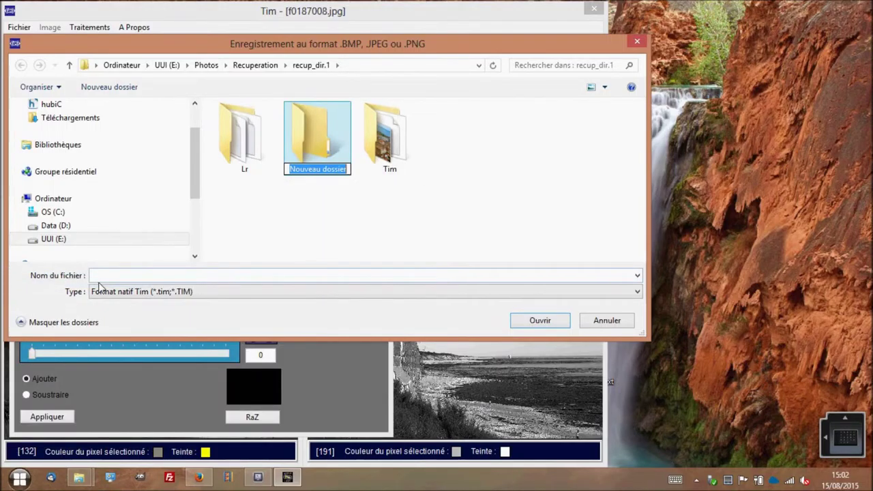
type("Dem")
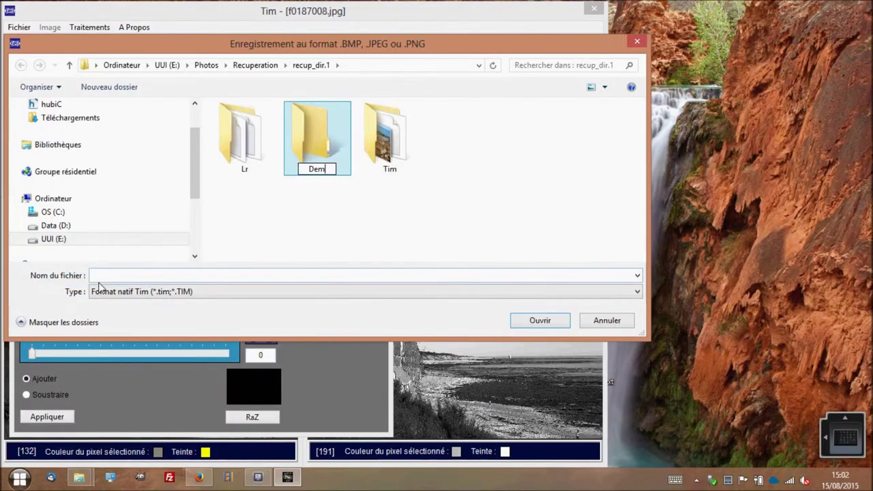
type("oTim")
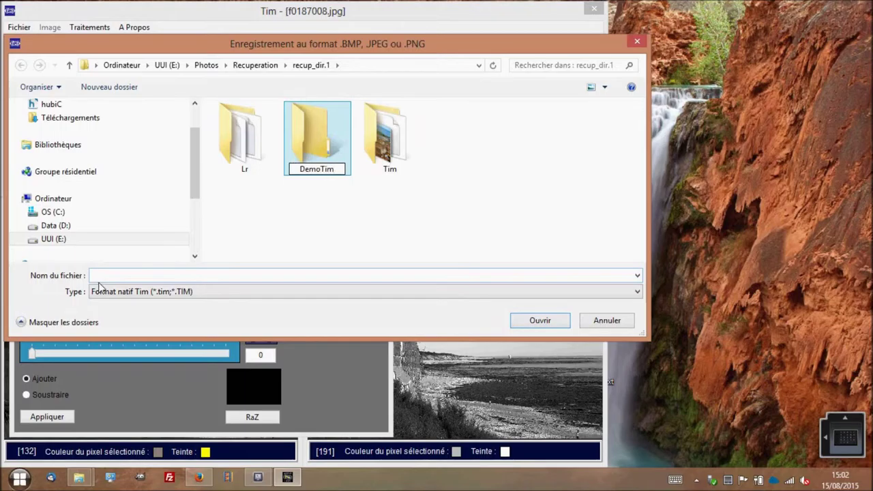
key("Return")
key("Return")
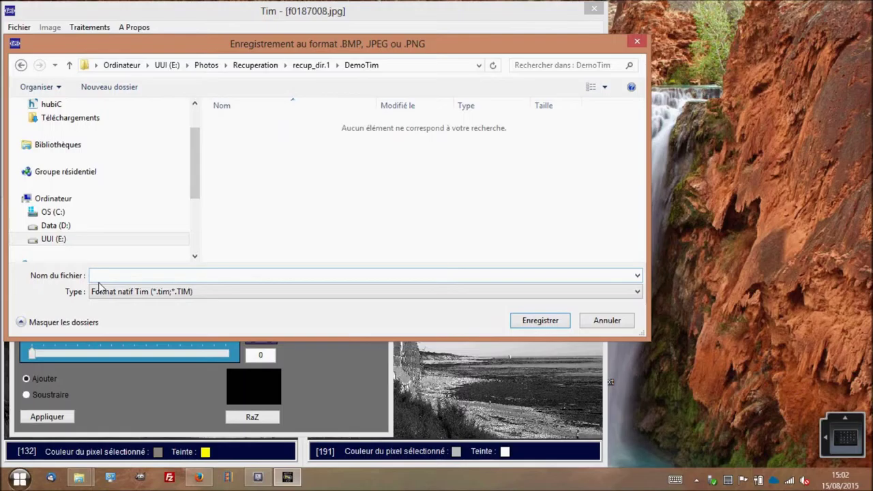
Save the photo as NB-01 in the native Tim format
left_click(107, 273)
type("N")
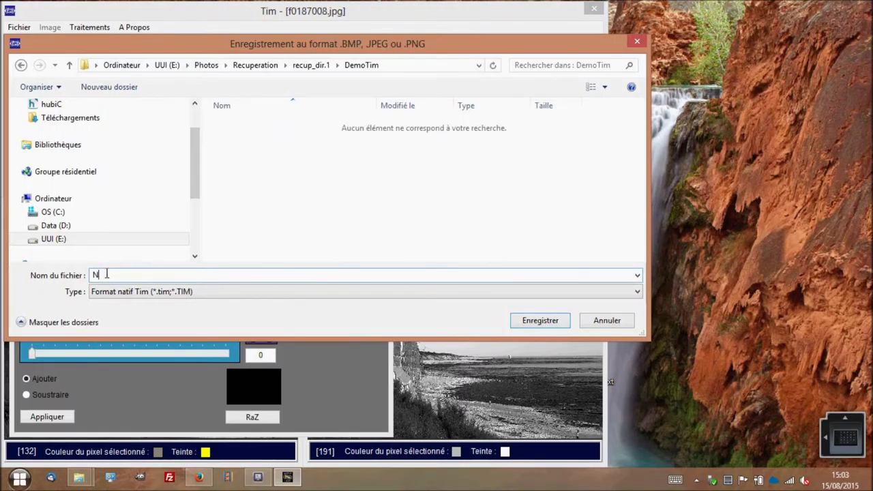
type("B-01")
key("Return")
Return to the colour signal settings, pick the brown preset colour, and add it at an intensity of about 59
left_click(120, 246)
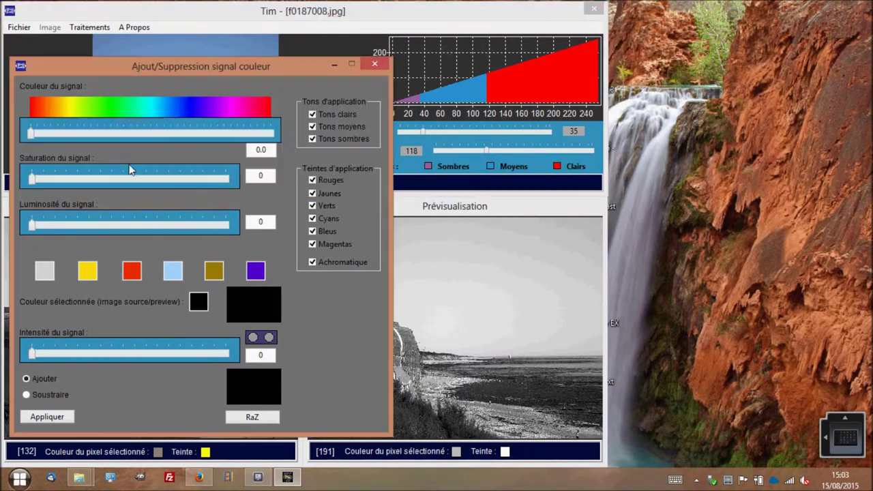
left_click(94, 26)
left_click(93, 26)
left_click(84, 263)
left_click(217, 274)
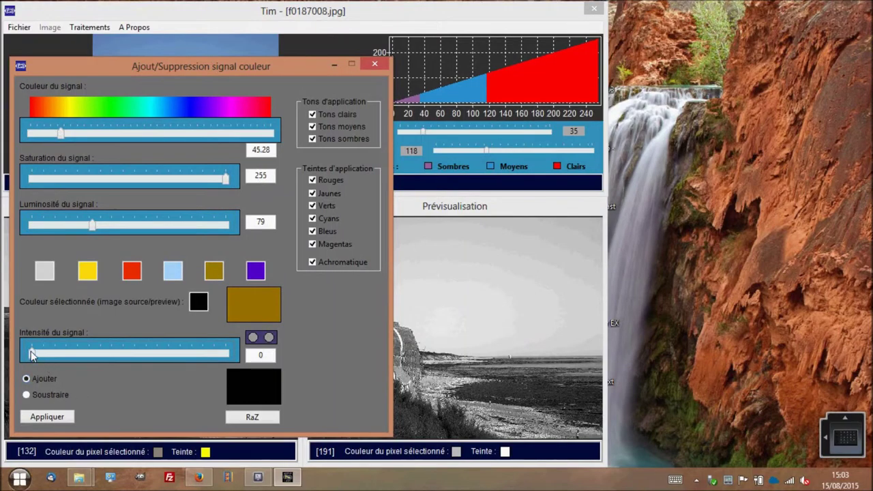
left_click_drag(32, 353, 78, 356)
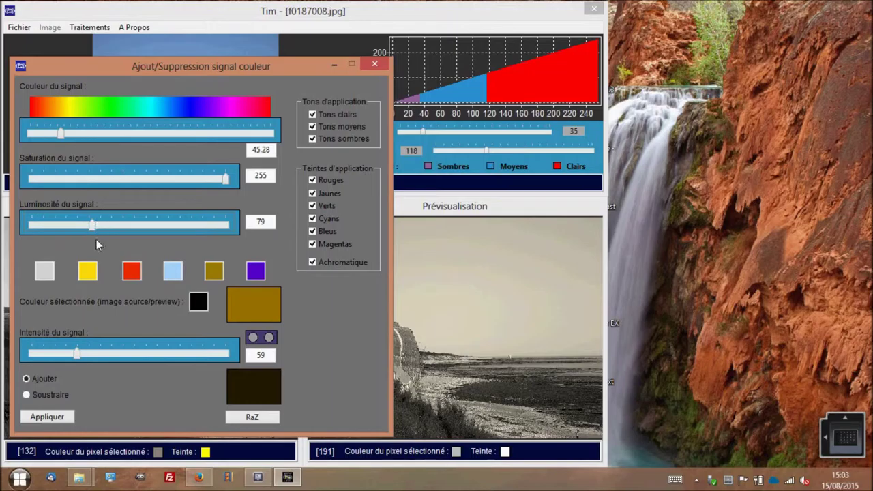
Adjust the added brown signal to a luminosity of 128 and an intensity of 67
left_click_drag(80, 358, 87, 358)
left_click_drag(93, 231, 90, 232)
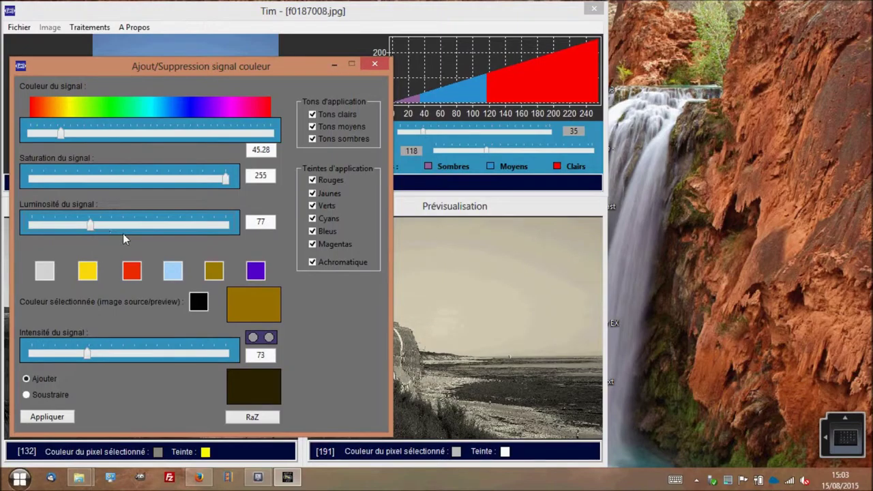
left_click_drag(91, 231, 116, 228)
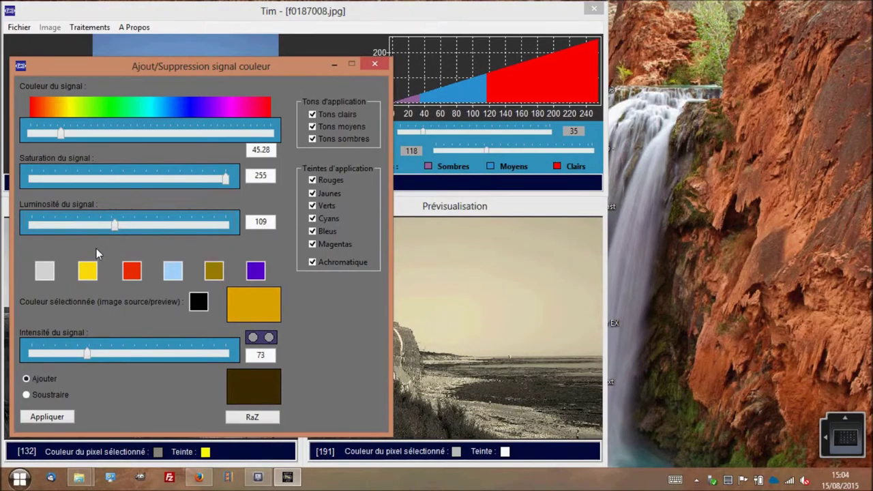
left_click(107, 352)
left_click_drag(106, 354, 79, 352)
mouse_move(114, 226)
left_mouse_down()
mouse_move(147, 224)
mouse_move(130, 225)
left_mouse_up()
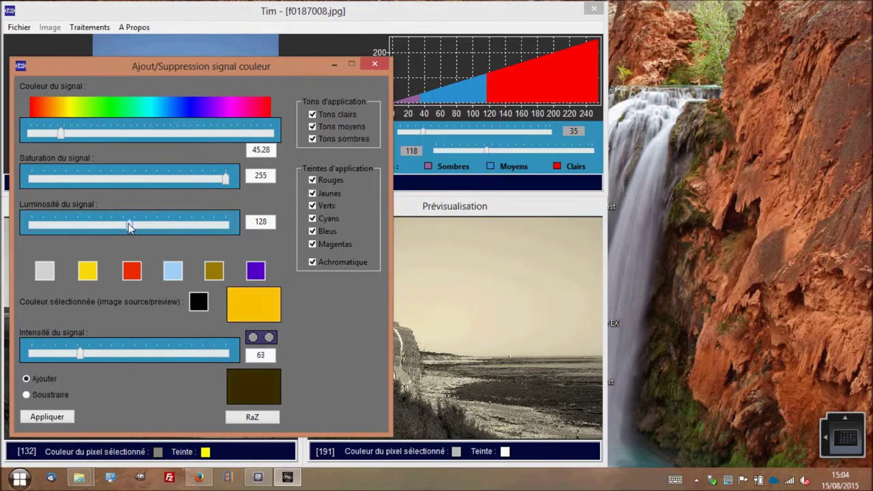
left_click_drag(79, 355, 83, 355)
Check the toned preview, then apply the colour signal to the whole photo and validate it
left_click(412, 216)
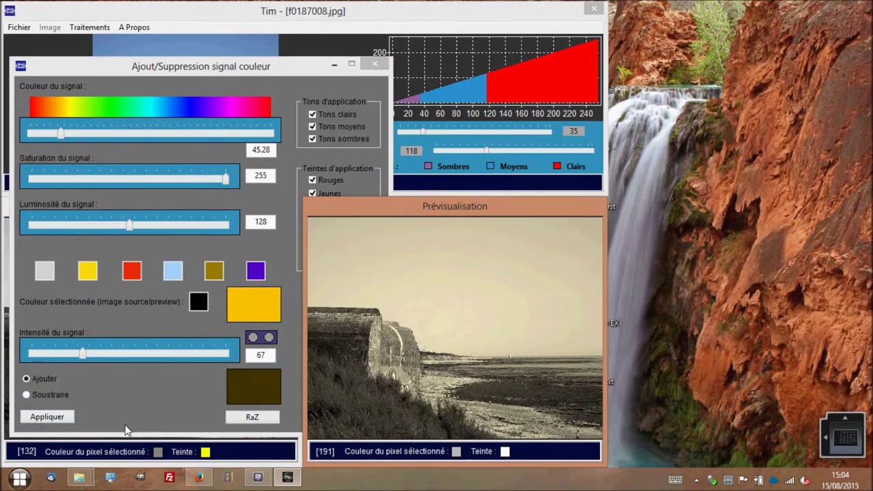
left_click(62, 418)
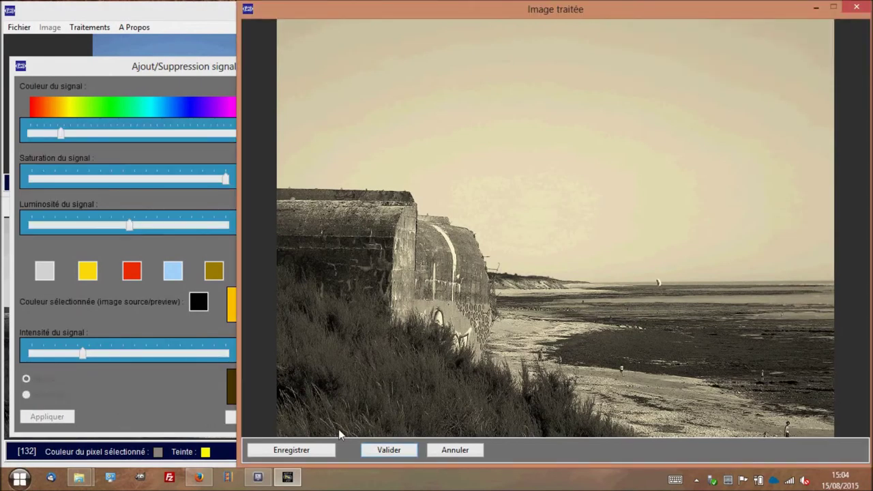
left_click(384, 452)
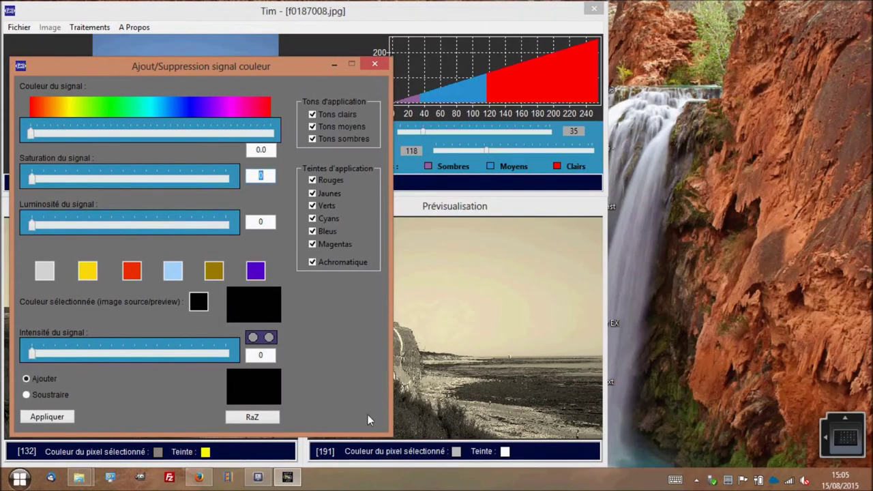
Save the toned photo in the native Tim format as NB-02.tim in the DemoTim folder
left_click(22, 29)
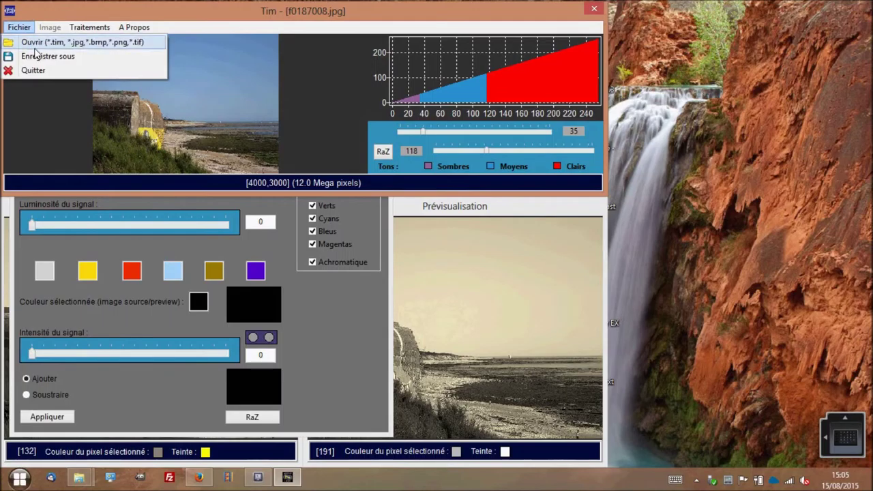
left_click(38, 58)
left_click(240, 125)
left_click(165, 275)
left_click(165, 275)
key("Left")
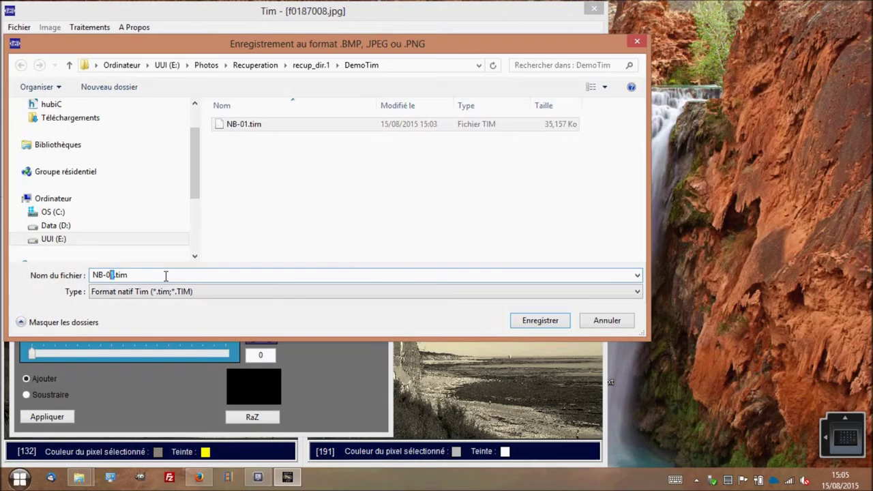
type("2")
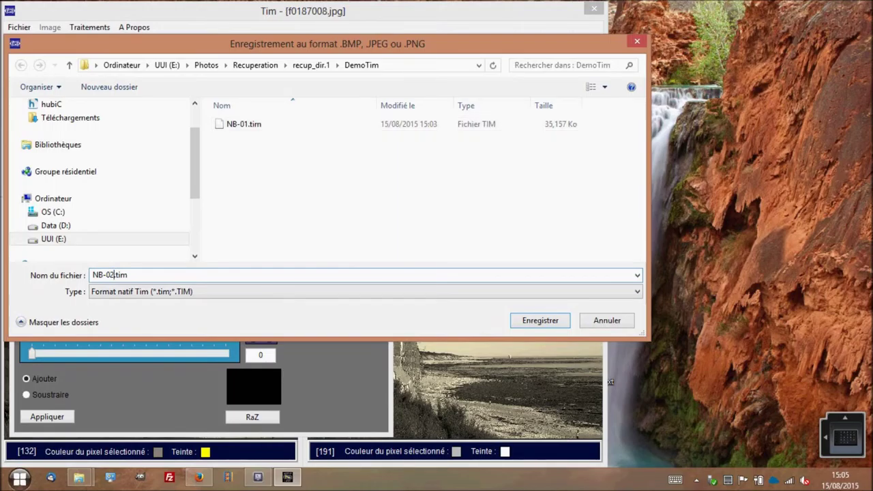
key("Return")
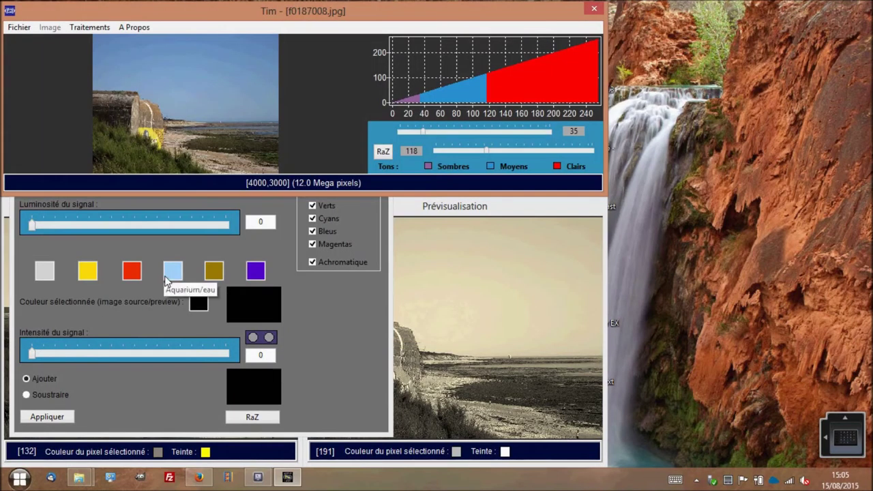
Save the toned photo again in the DemoTim folder as a JPEG picture named NB-02.jpg
left_click(150, 232)
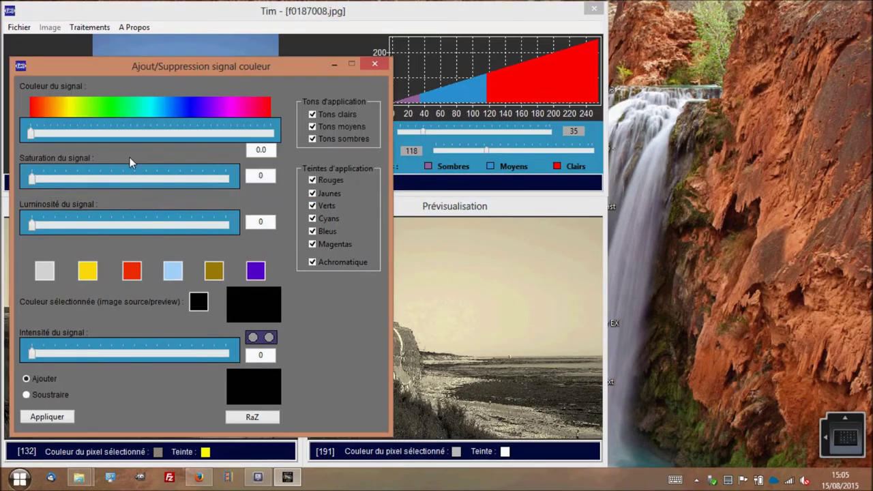
left_click(85, 20)
left_click(26, 27)
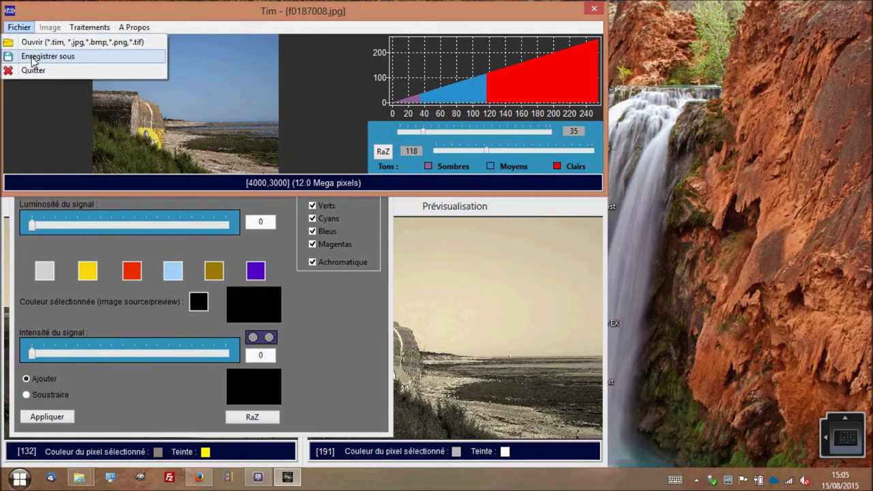
left_click(32, 58)
left_click(235, 137)
left_click(267, 294)
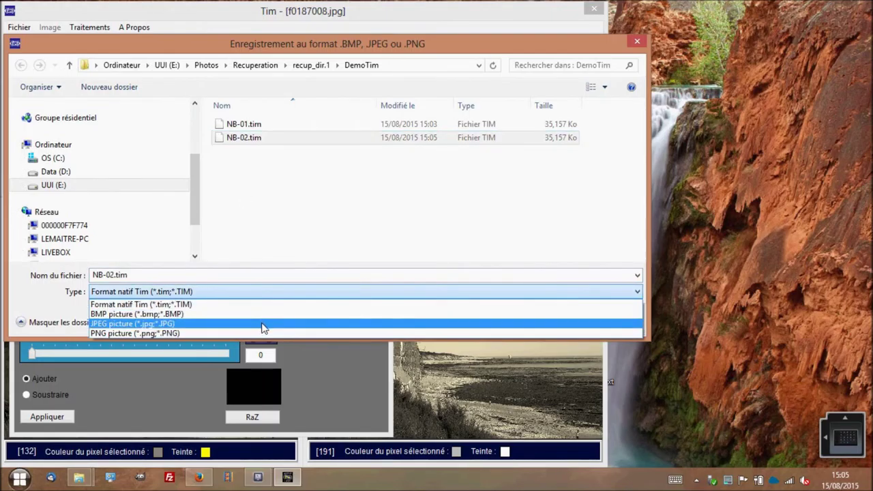
left_click(264, 326)
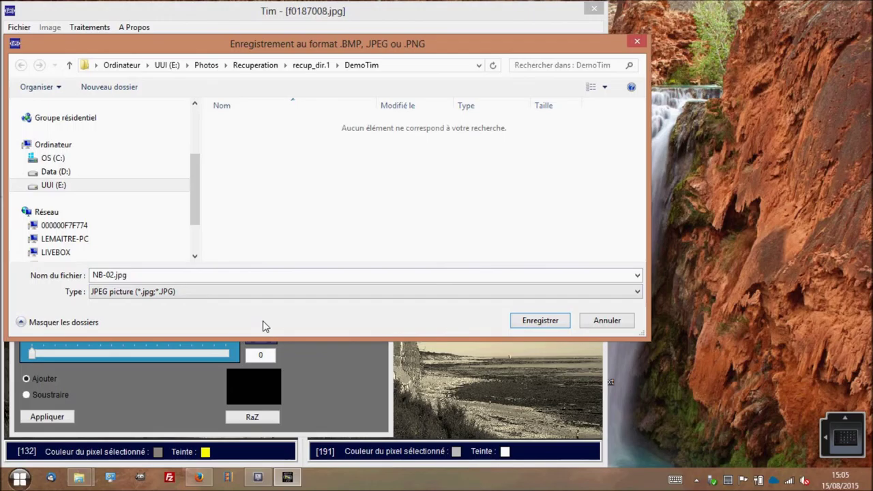
left_click(532, 326)
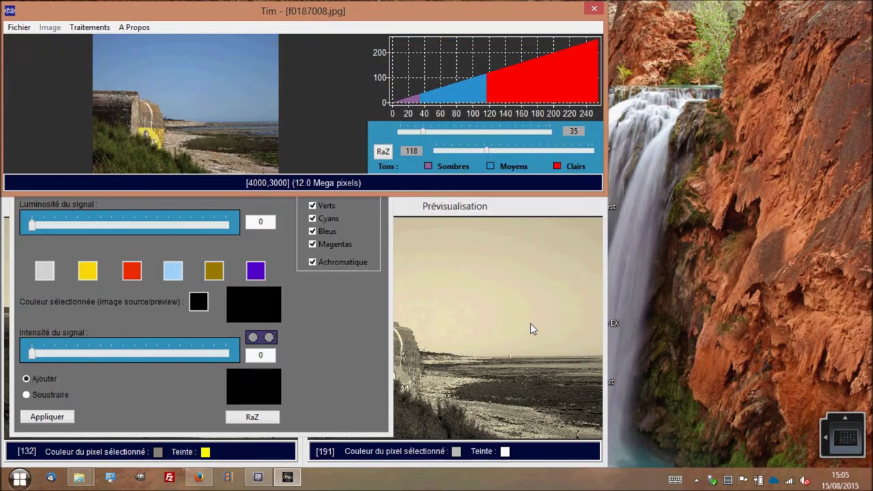